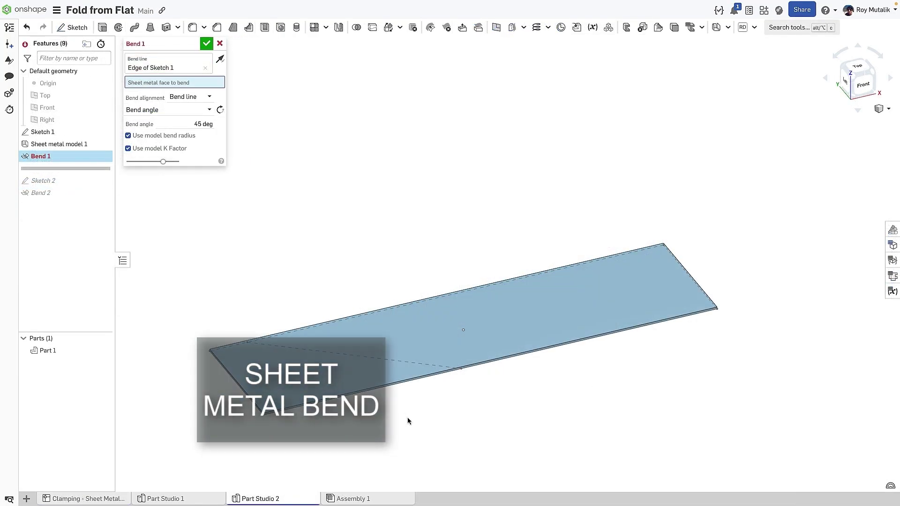
- Choose the flat plate's face to bend along the Sketch 1 line at 45 degrees
left_click(441, 328)
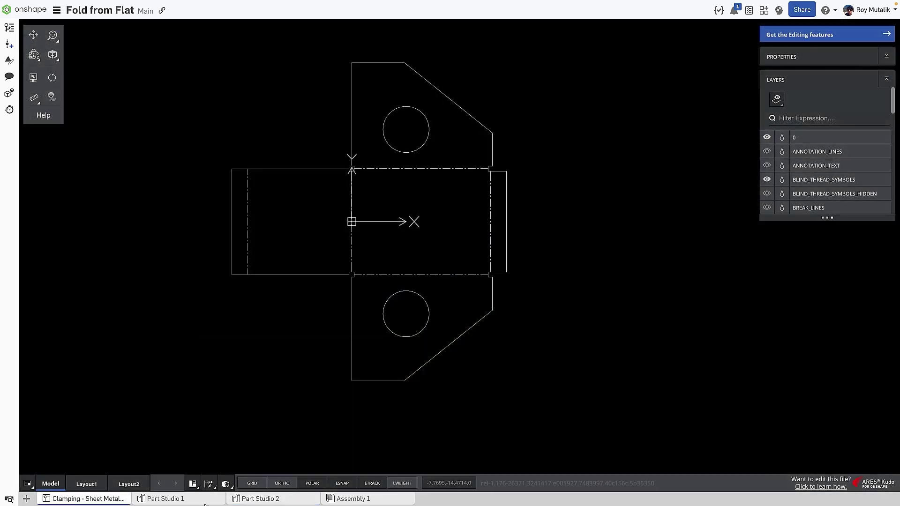
- In Part Studio 1, thicken all regions of Sketch 1 into a 0.063 in sheet metal model with a 0.09 in bend radius
left_click(211, 500)
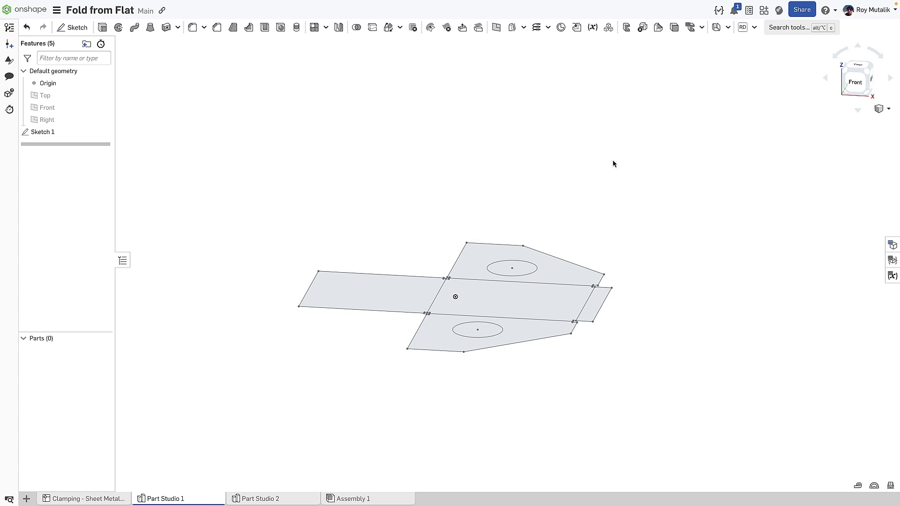
left_click(716, 27)
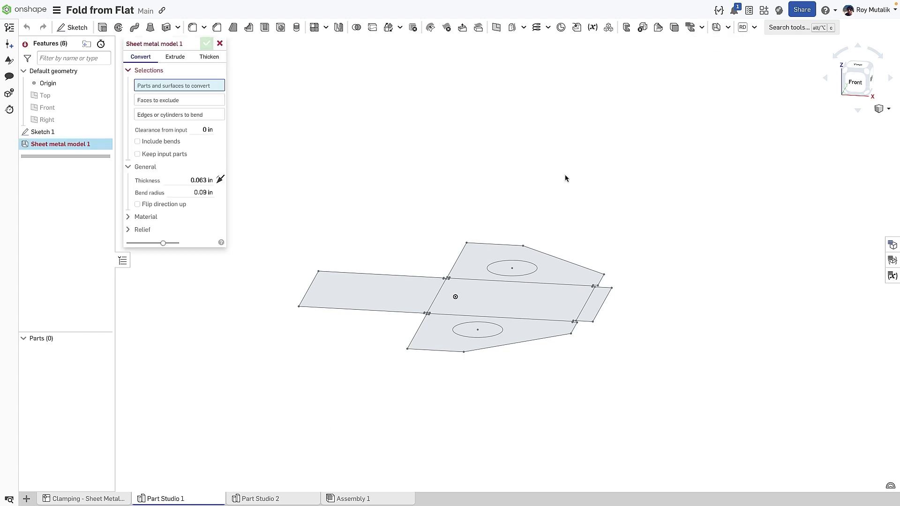
left_click(209, 57)
mouse_move(700, 229)
left_mouse_down()
mouse_move(454, 343)
mouse_move(370, 359)
left_mouse_up()
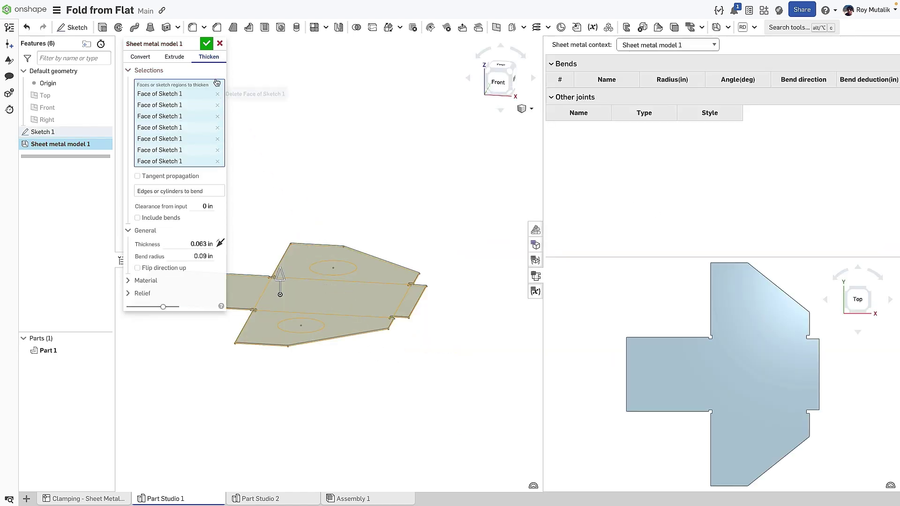
left_click(206, 44)
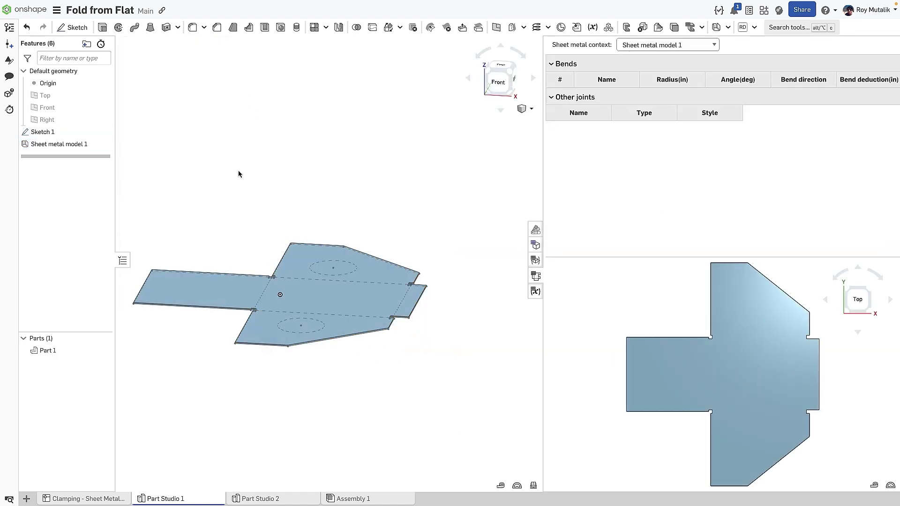
- Bend the side flap on the positive Y side up 90 degrees along its sketched fold line, using bend line alignment
left_click(505, 69)
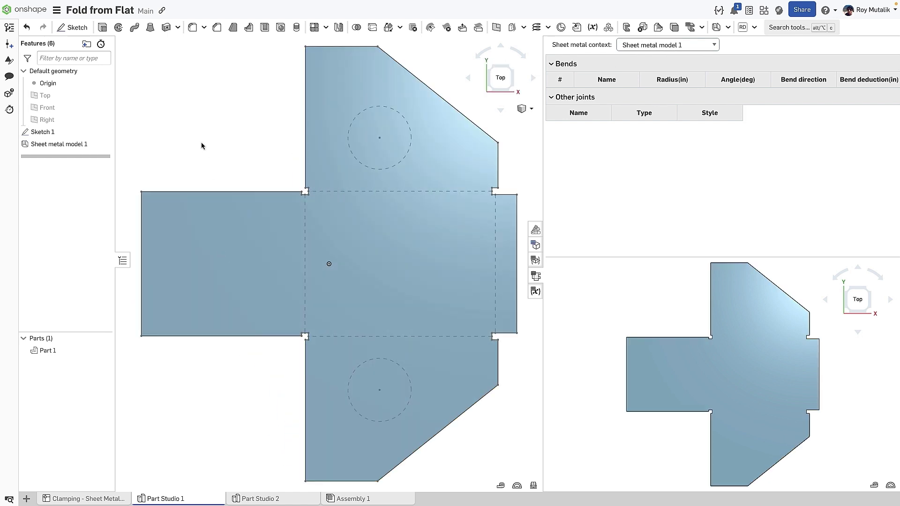
left_click(727, 28)
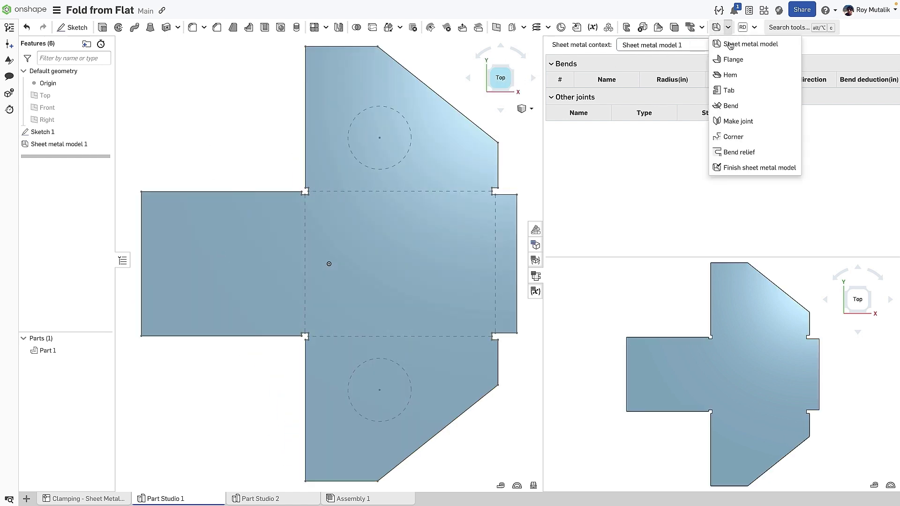
left_click(740, 107)
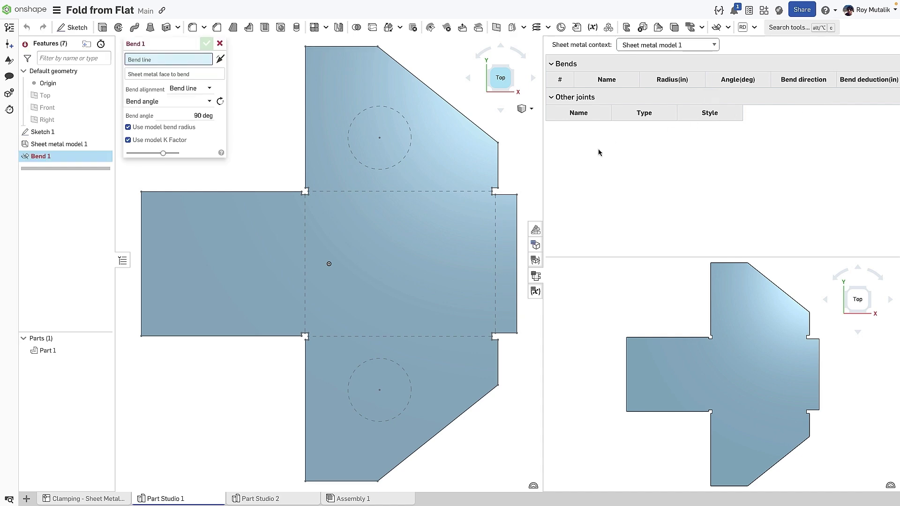
left_click(398, 191)
left_click(408, 170)
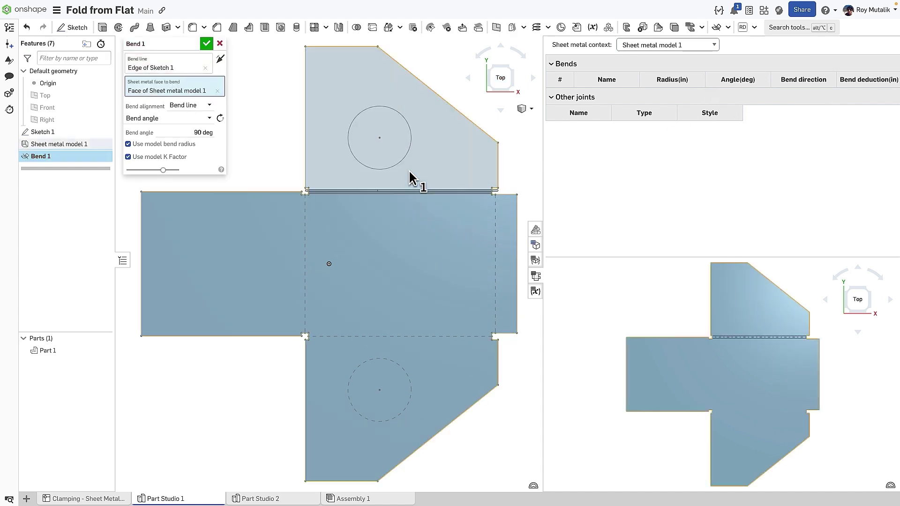
right_click_drag(218, 378, 244, 353)
left_click(206, 44)
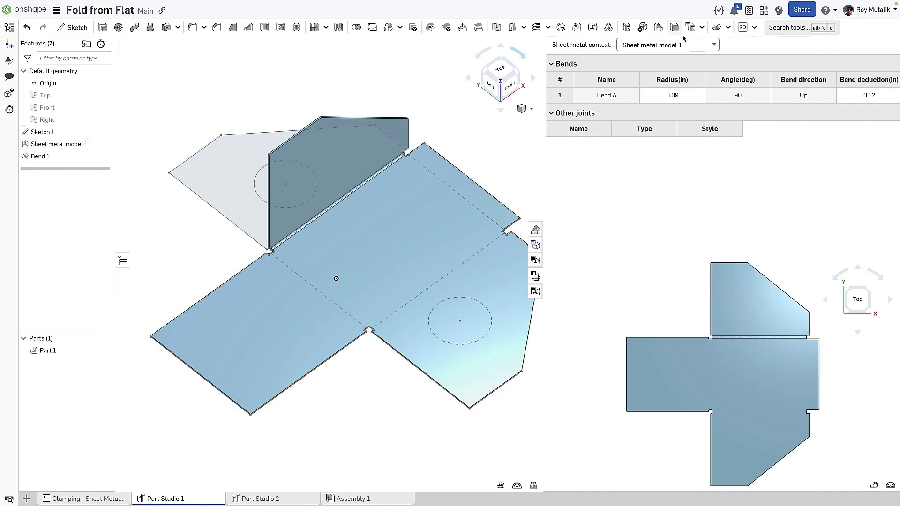
- Add a bend for the opposite side flap along its sketched fold line, keeping the alignment on Bend line
left_click(716, 27)
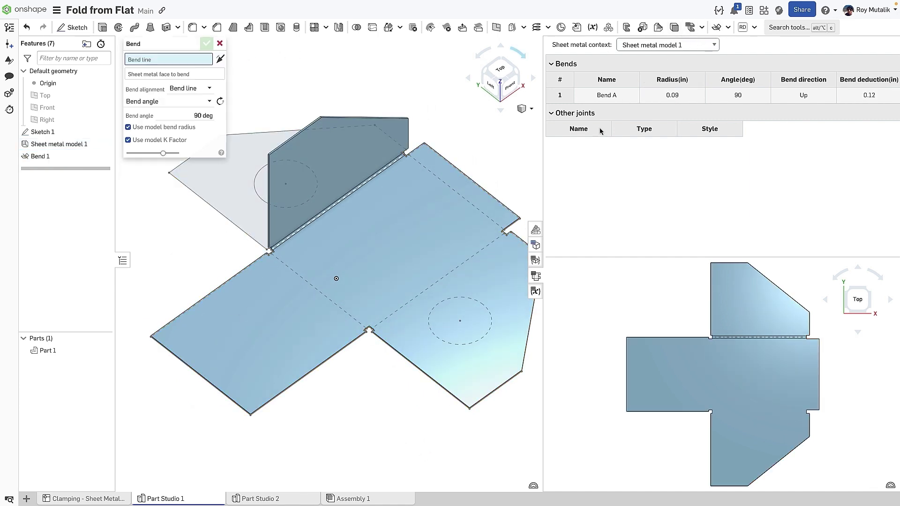
left_click(483, 247)
left_click(379, 242)
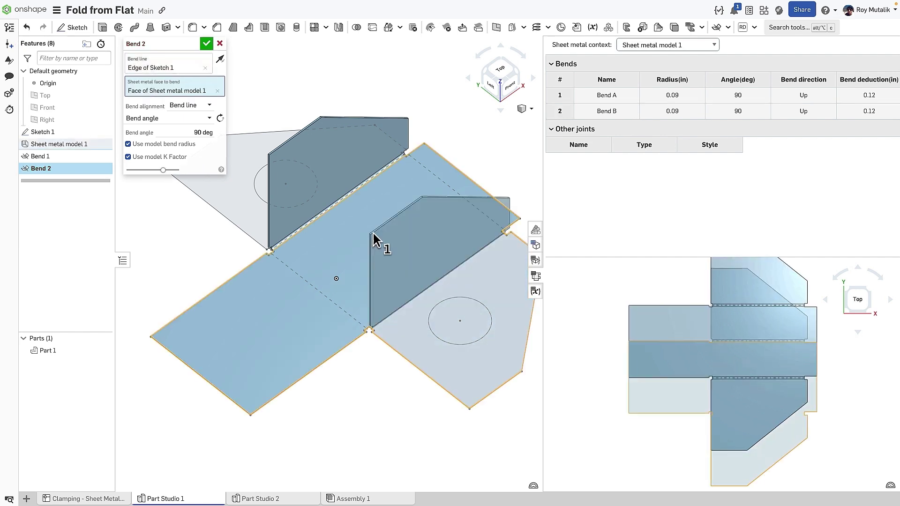
left_click(191, 105)
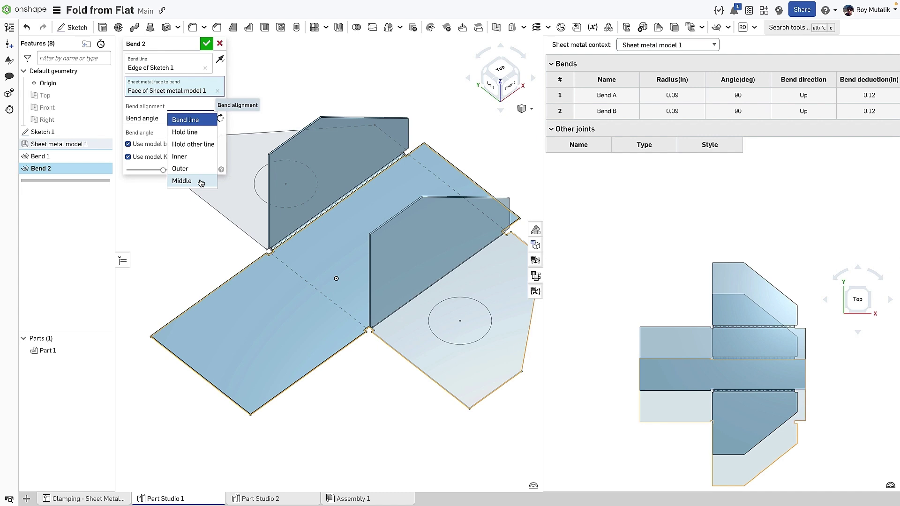
left_click(186, 233)
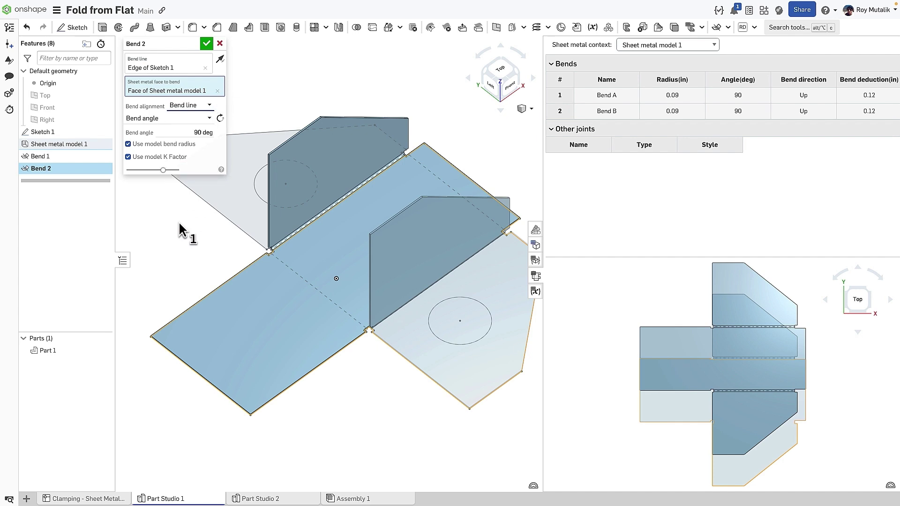
- Set the opposite flap's bend angle to 75 degrees and accept the bend
left_click(183, 116)
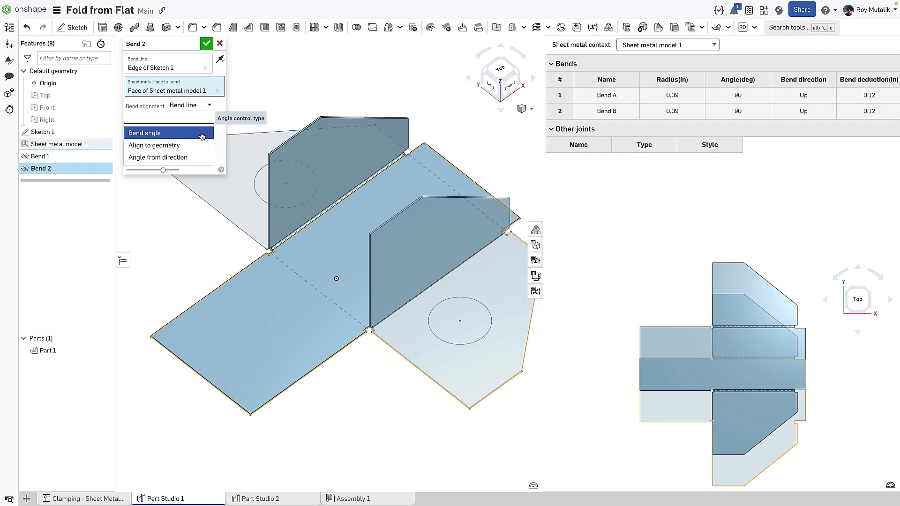
left_click(190, 133)
type("75")
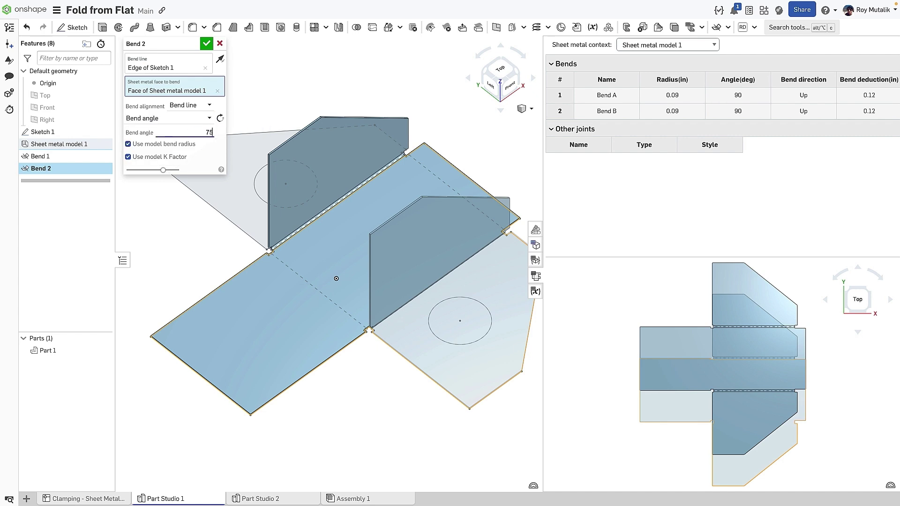
key("Return")
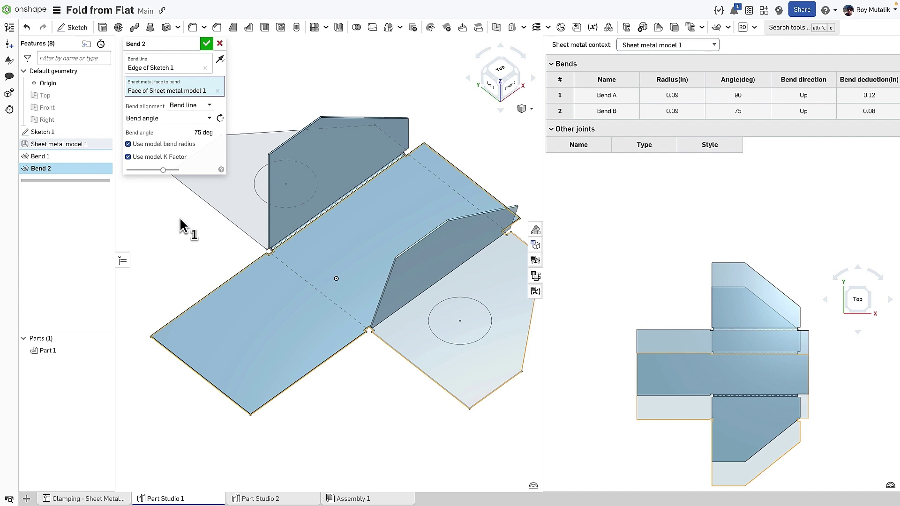
left_click(206, 44)
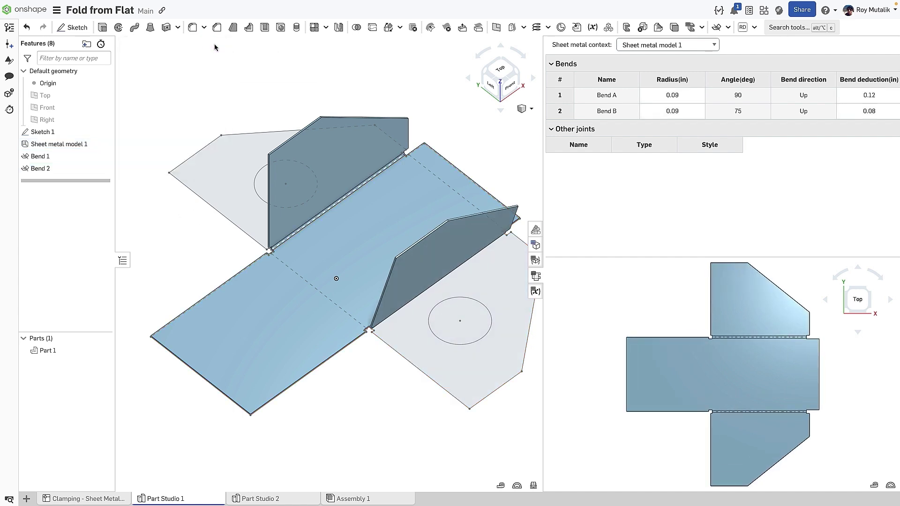
- Bend the long end flap 90 degrees along the sketched line where it meets the central panel
left_click(658, 27)
left_click(303, 286)
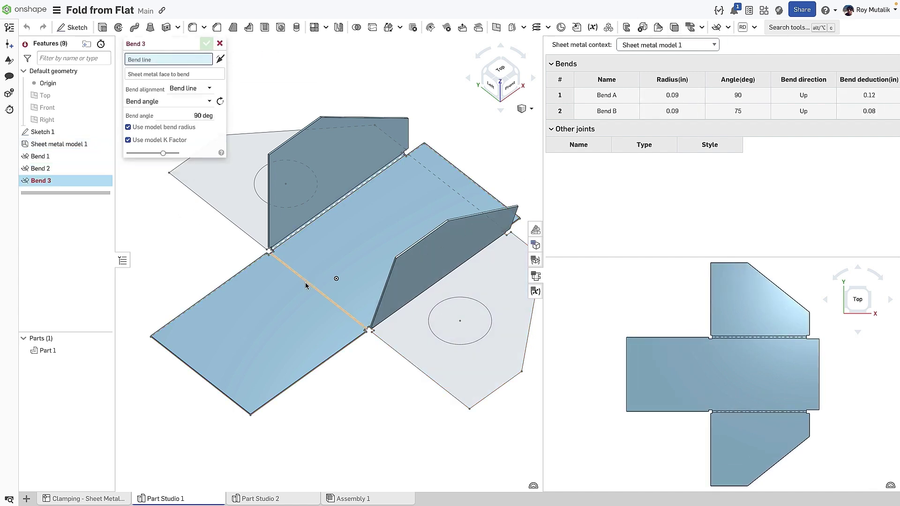
left_click(305, 225)
left_click(207, 44)
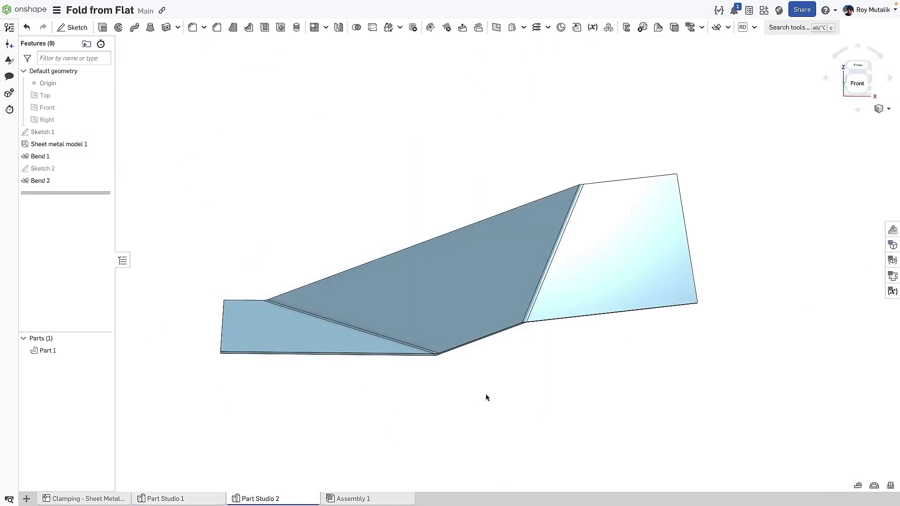
- Open the Bend 2 feature of the angled sheet metal part in Part Studio 2 for editing
right_click_drag(486, 398, 494, 381)
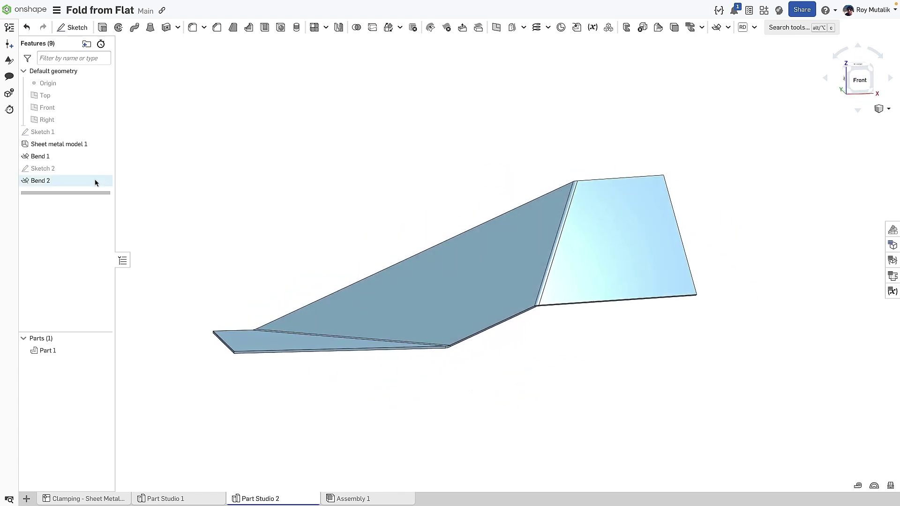
double_click(79, 181)
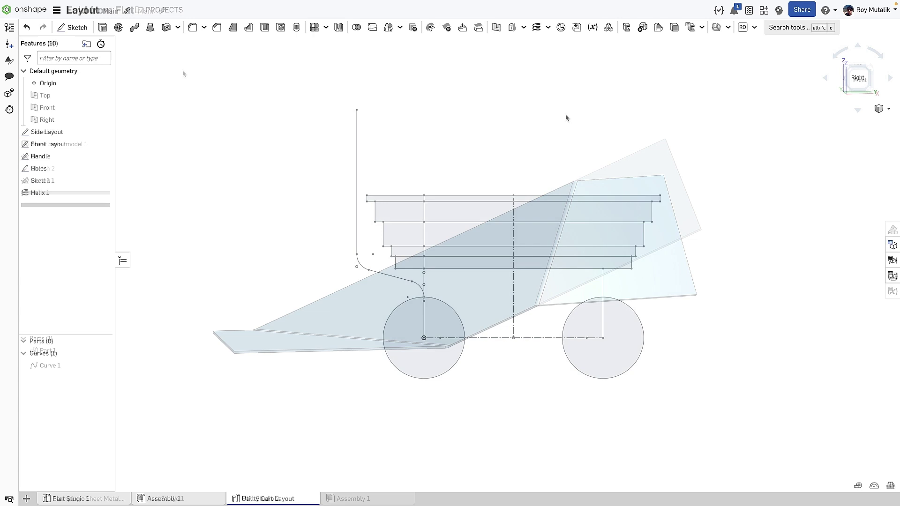
- Add a mate connector at the centre of the wheel circle below the handle, owned by the Side Layout surface
left_click(560, 28)
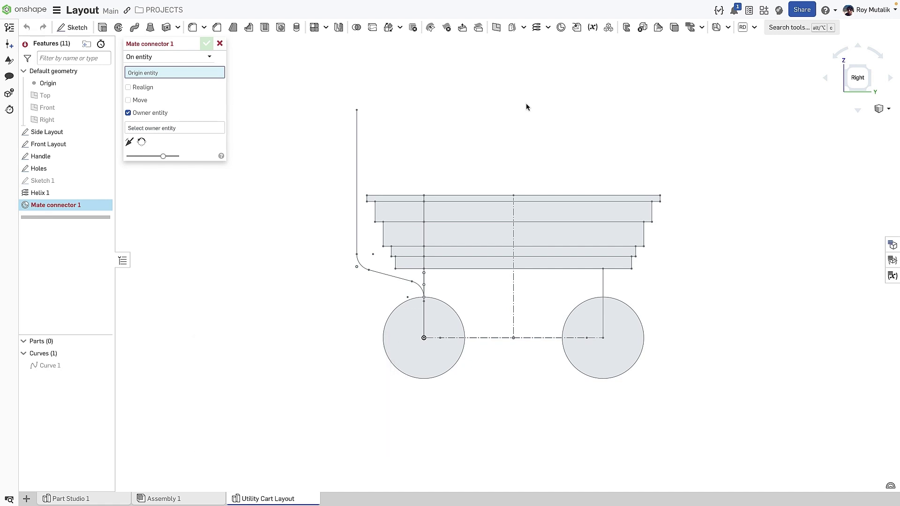
left_click(438, 322)
left_click(438, 323)
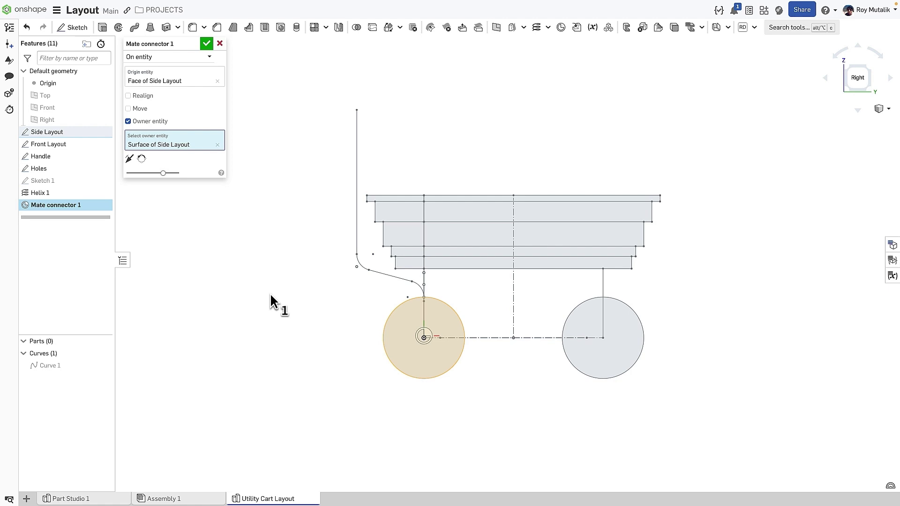
left_click(206, 44)
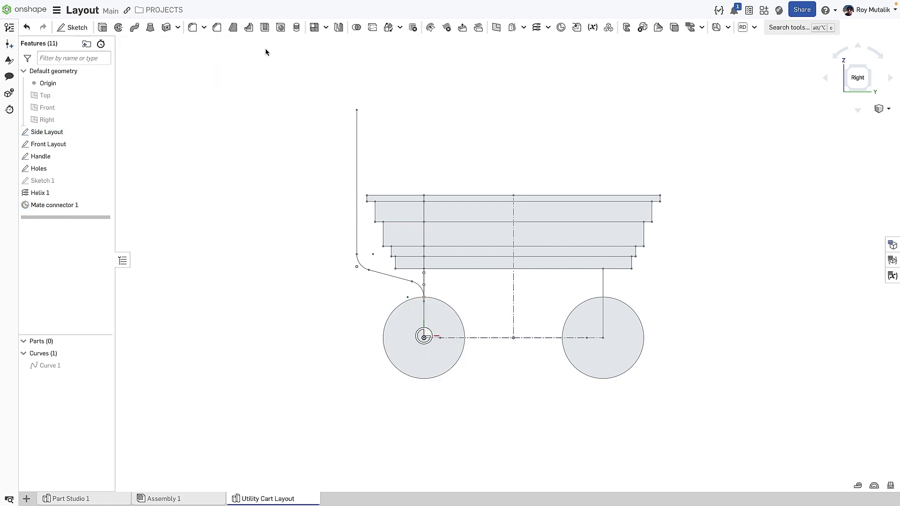
- Add a mate connector at the midpoint of the handle's vertical line, owned by the Handle sketch curve
left_click(561, 28)
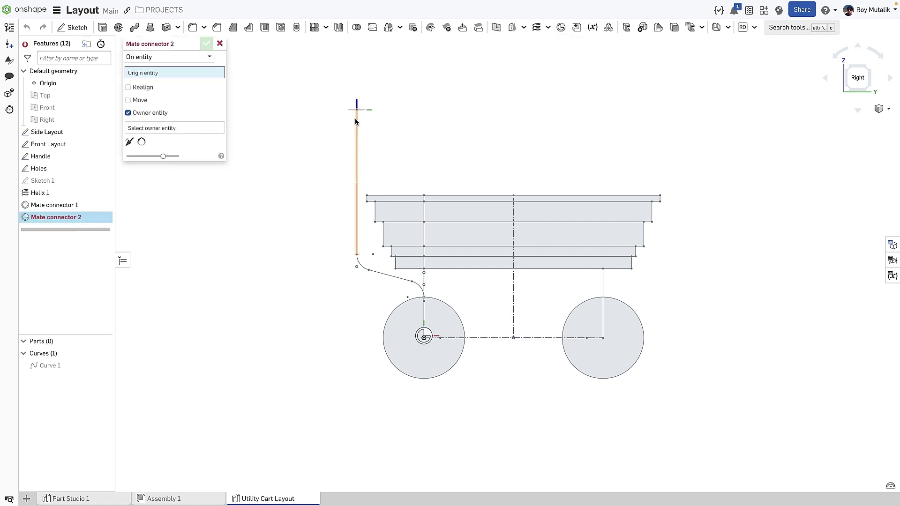
left_click(356, 168)
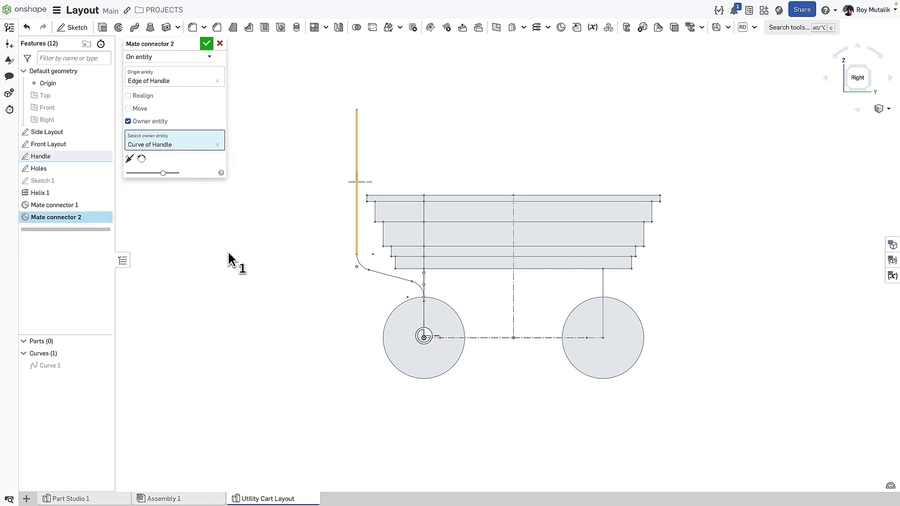
left_click(206, 44)
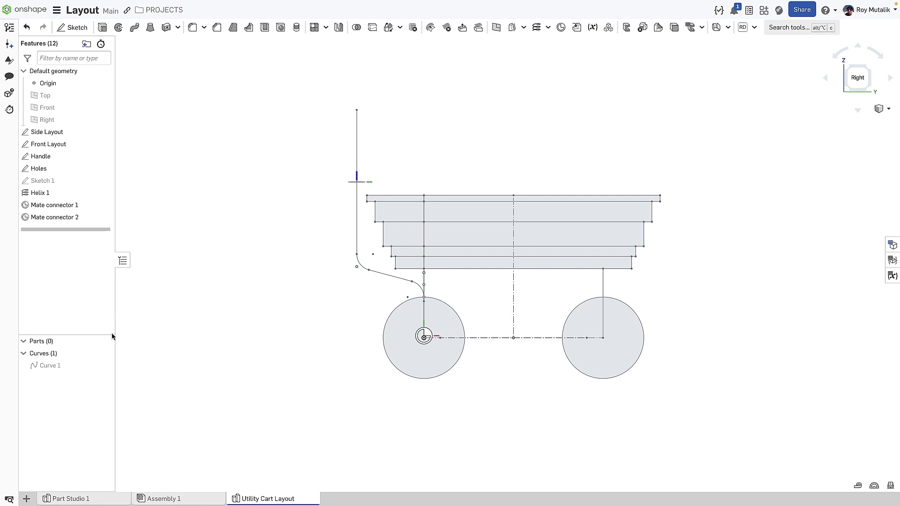
- Show the hidden helix curve, Curve 1, beside the cart layout
left_click(102, 368)
middle_click_drag(697, 277, 355, 287)
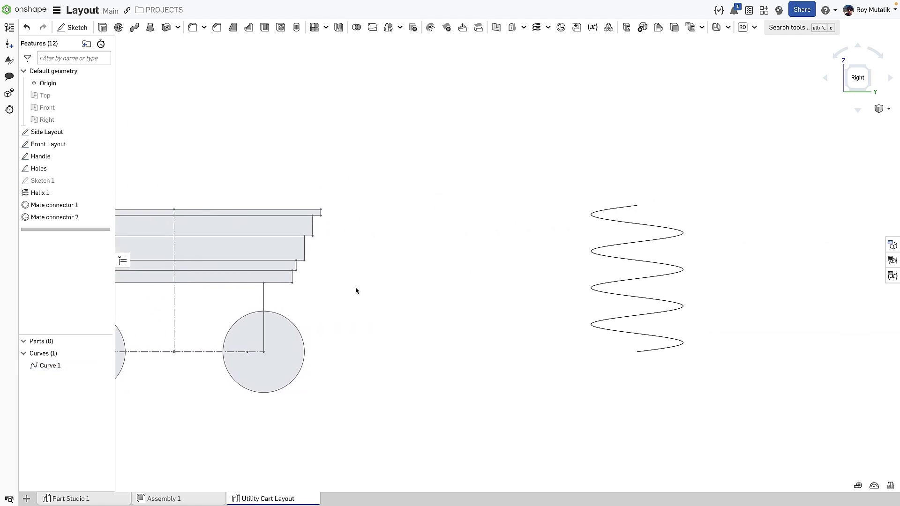
right_click_drag(488, 287, 498, 248)
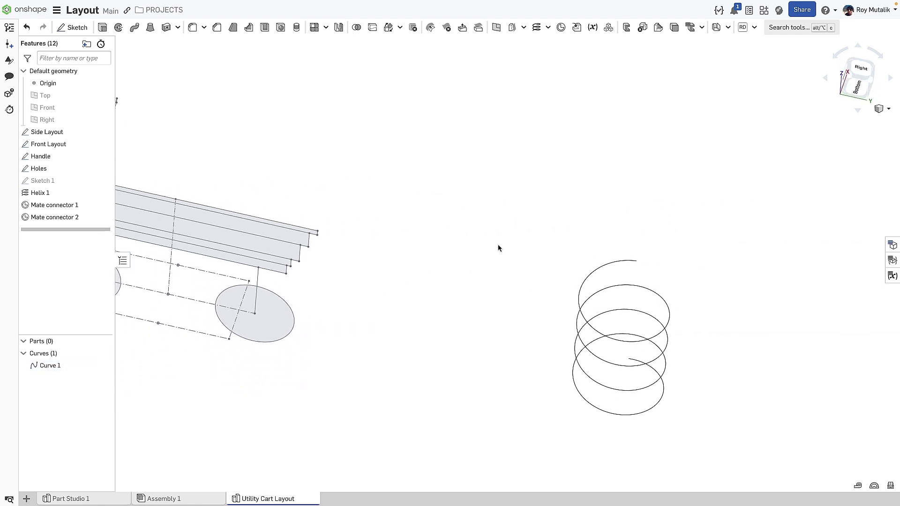
- Add a mate connector on the helix's upper end vertex, with Curve 1 as the owner entity
left_click(560, 27)
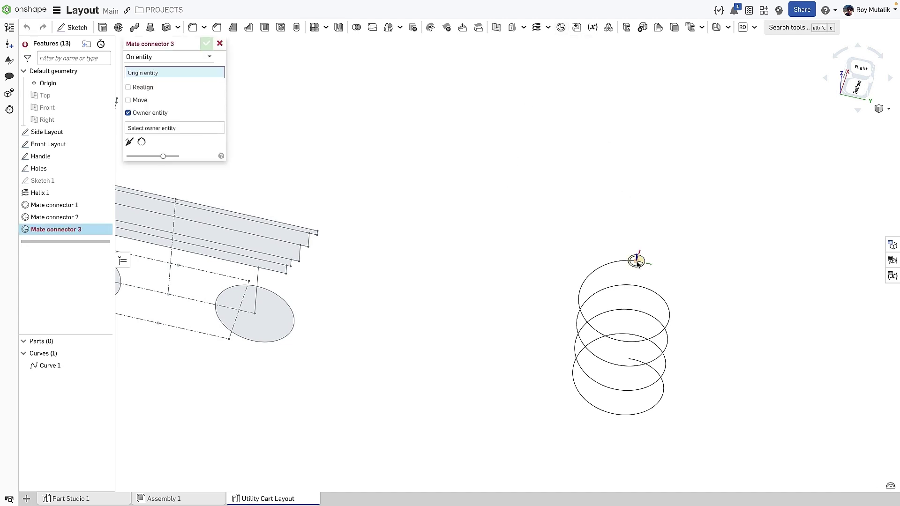
left_click(636, 261)
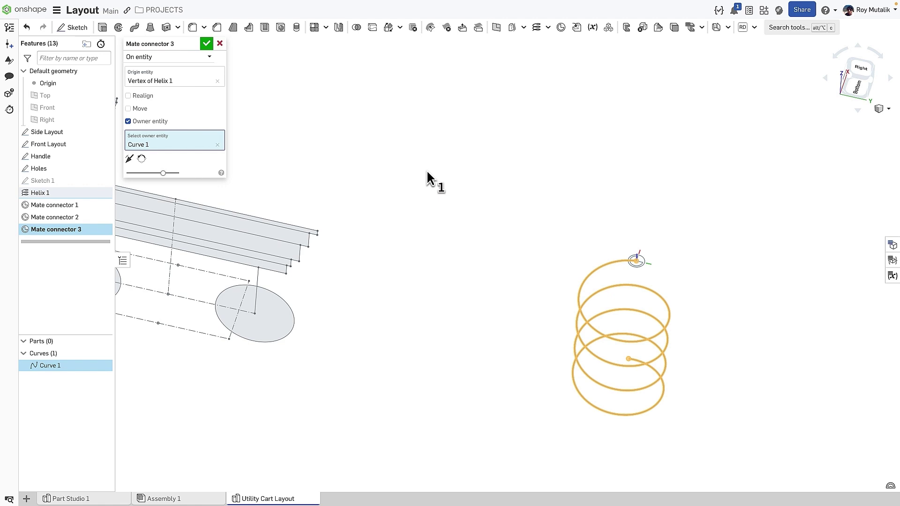
left_click(206, 44)
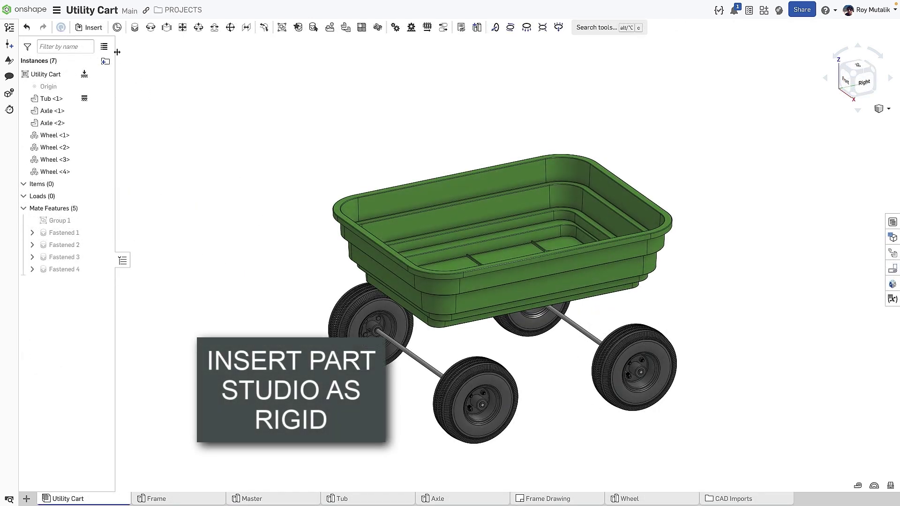
- Insert the whole Frame Part Studio into the Utility Cart assembly as a single rigid instance
left_click(89, 27)
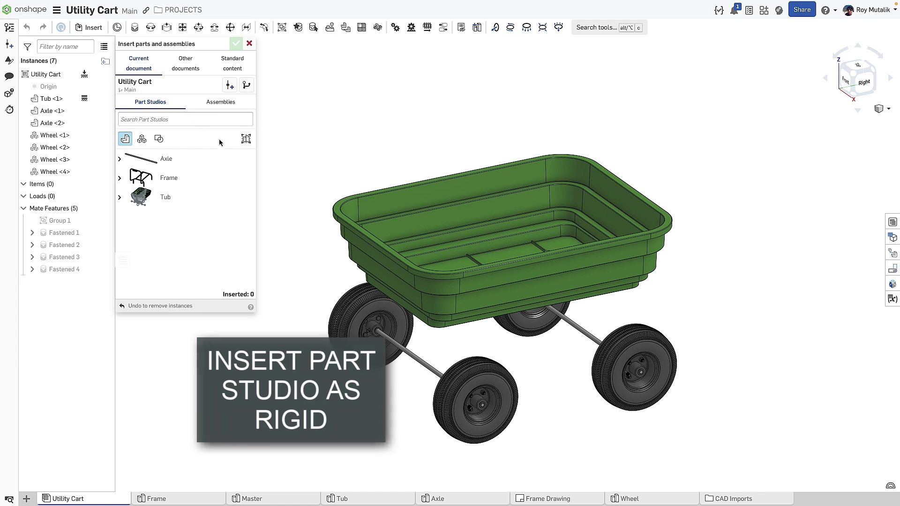
left_click(248, 142)
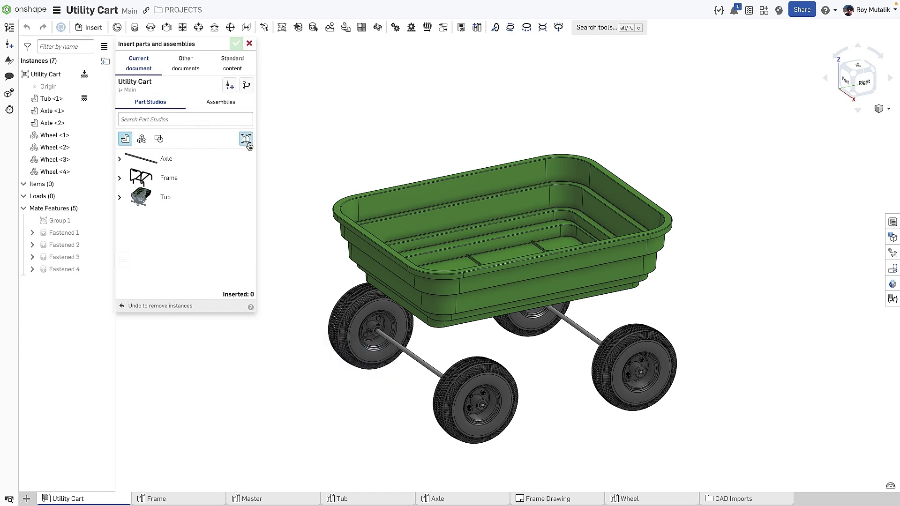
left_click(207, 182)
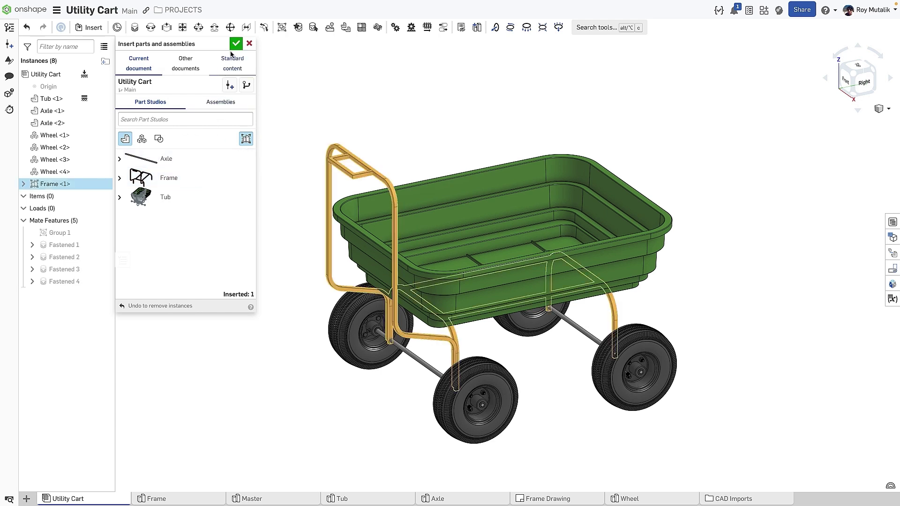
left_click(235, 45)
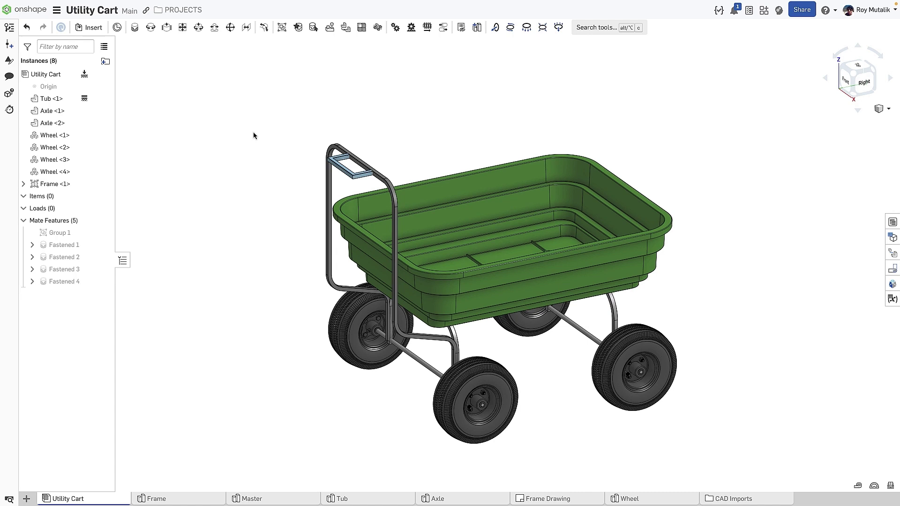
- Expand the Frame instance and examine how its Handle part is listed in the bill of materials
left_click(24, 183)
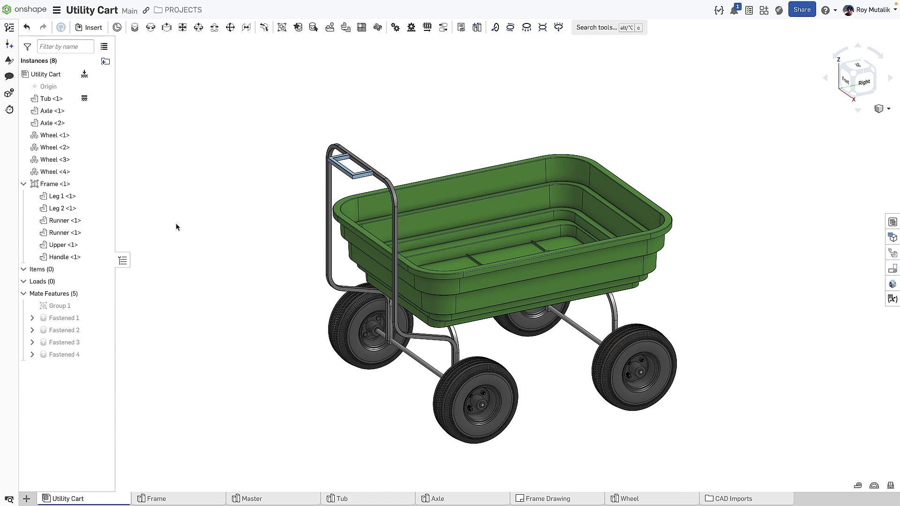
left_click(893, 222)
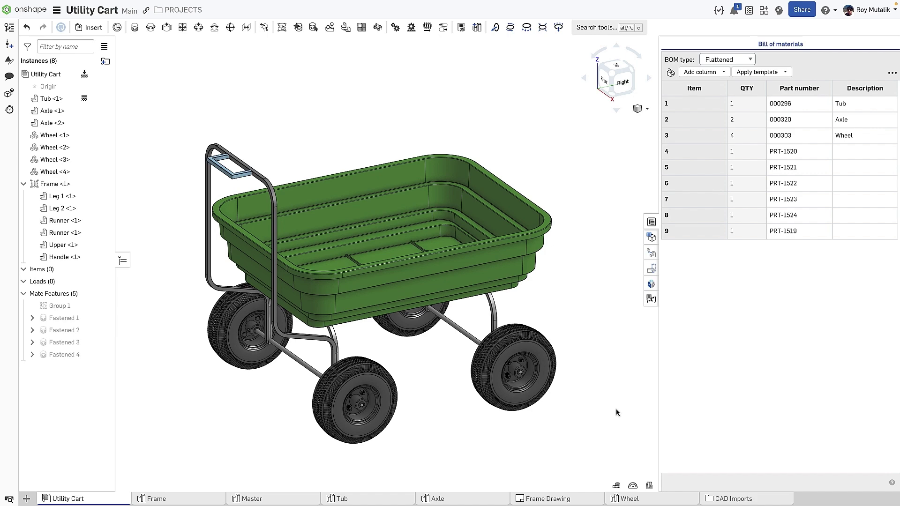
left_click(69, 258)
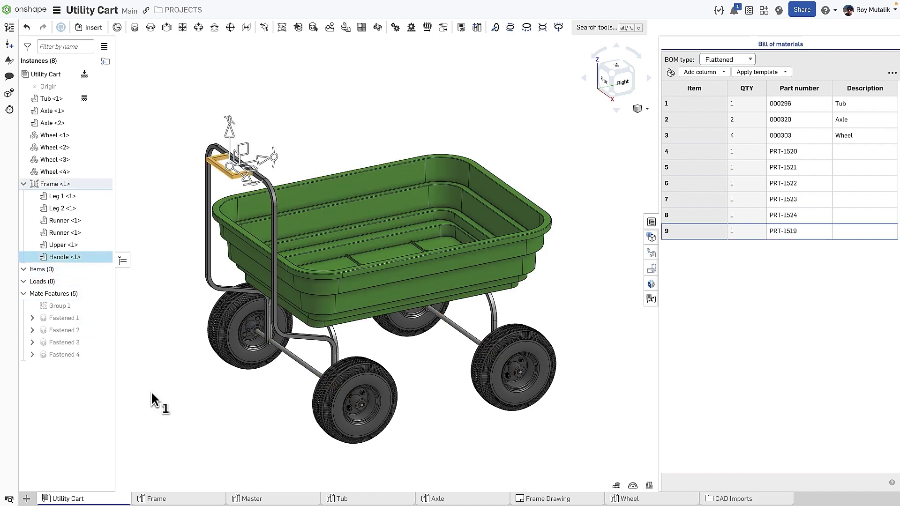
left_click(179, 416)
- Hide the green Tub so the frame beneath it can be seen
right_click(433, 208)
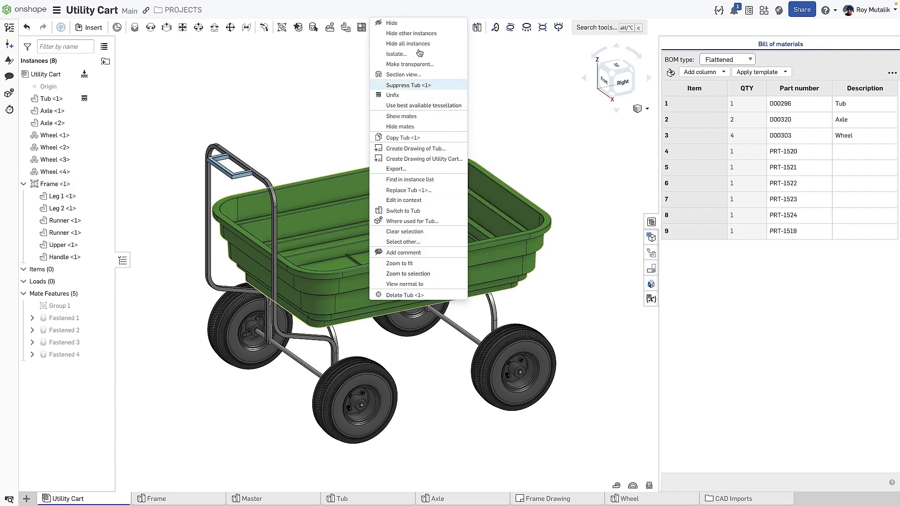
left_click(403, 23)
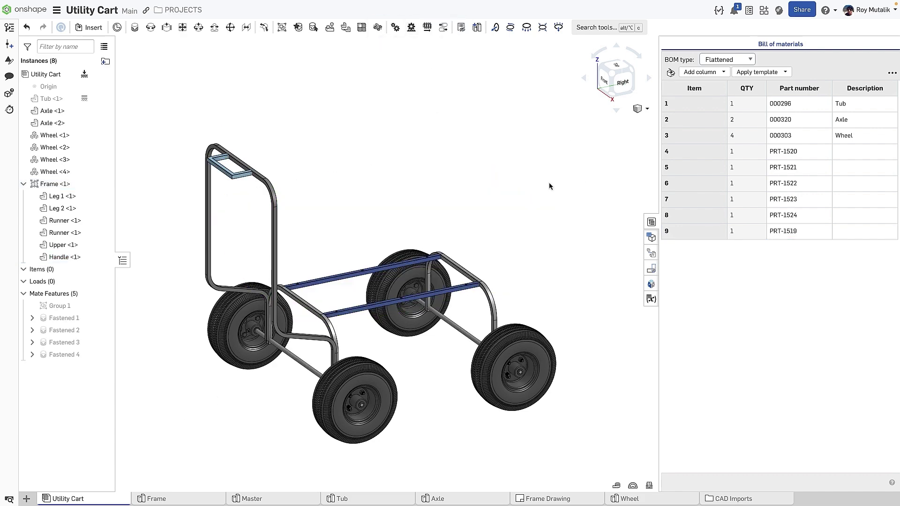
right_click_drag(550, 182, 541, 198)
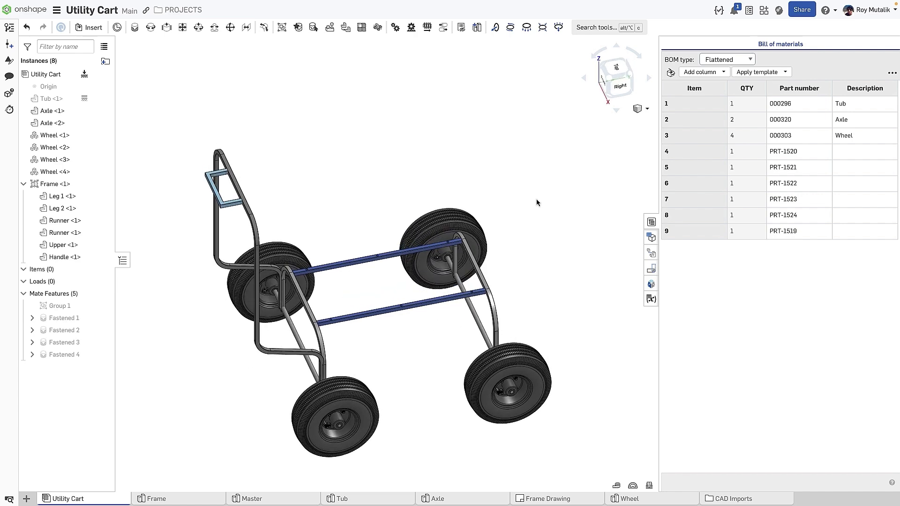
- In the Frame Part Studio, delete the handle features Sketch 4, Frame 4 and Boolean 4
left_click(202, 499)
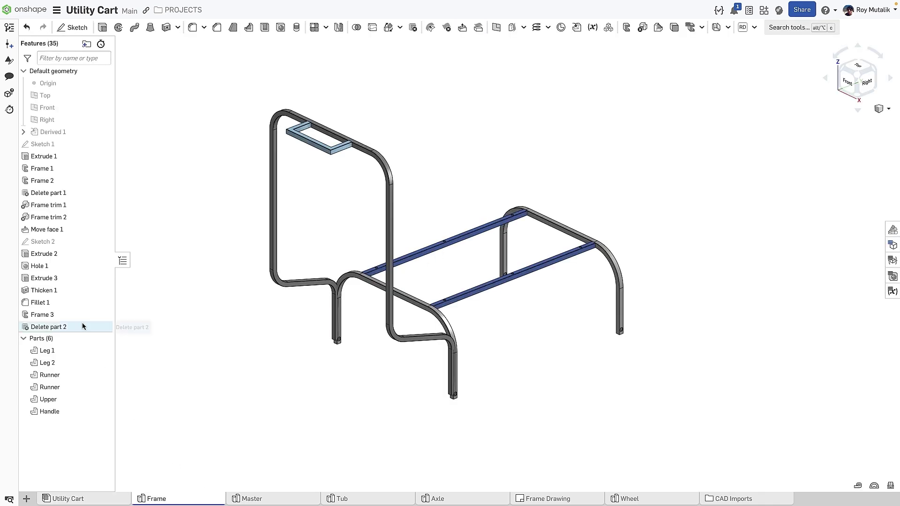
scroll(74, 310, "down", 10)
left_click(61, 290)
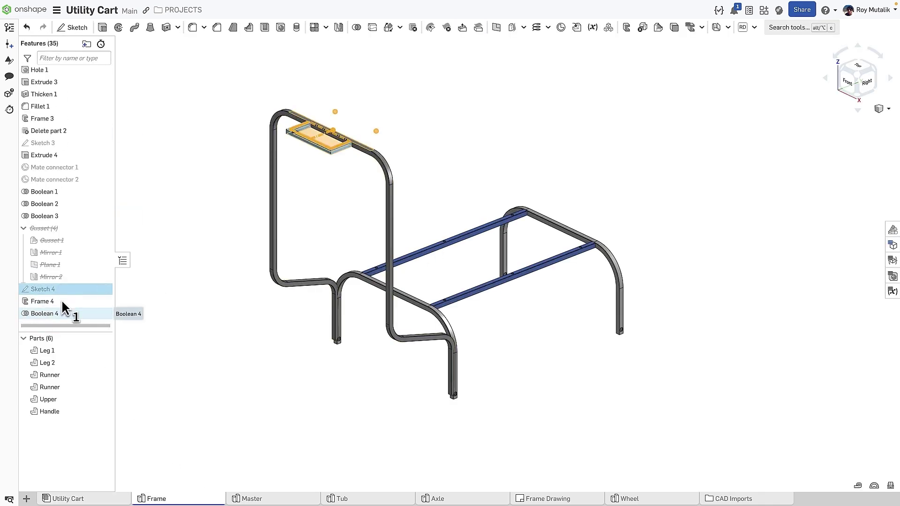
left_click(63, 313, "shift")
right_click(62, 312)
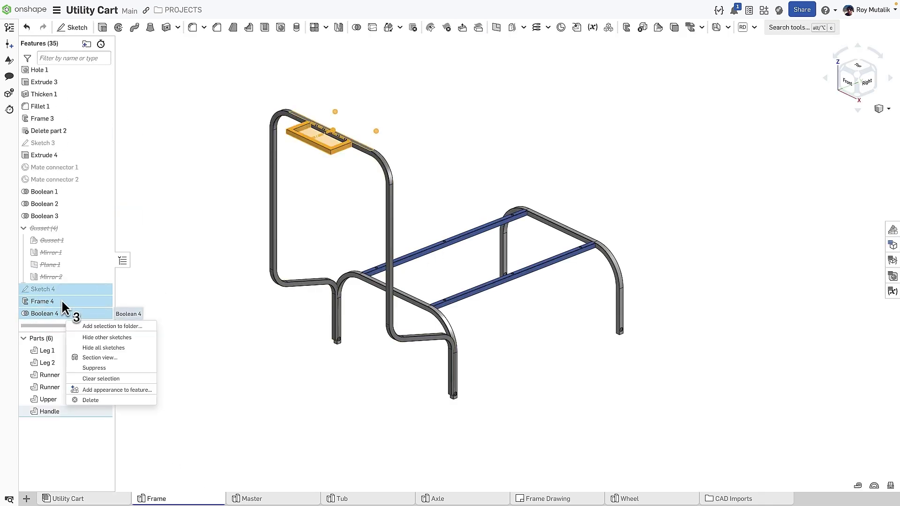
left_click(97, 400)
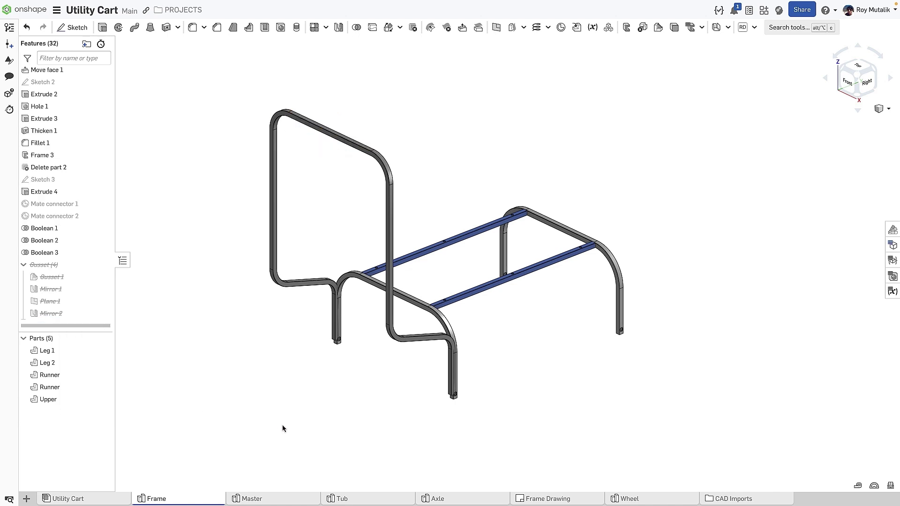
- Unsuppress Gusset 1, Mirror 1, Plane 1 and Mirror 2 in the Gusset folder
left_click(70, 277)
left_click(80, 313, "shift")
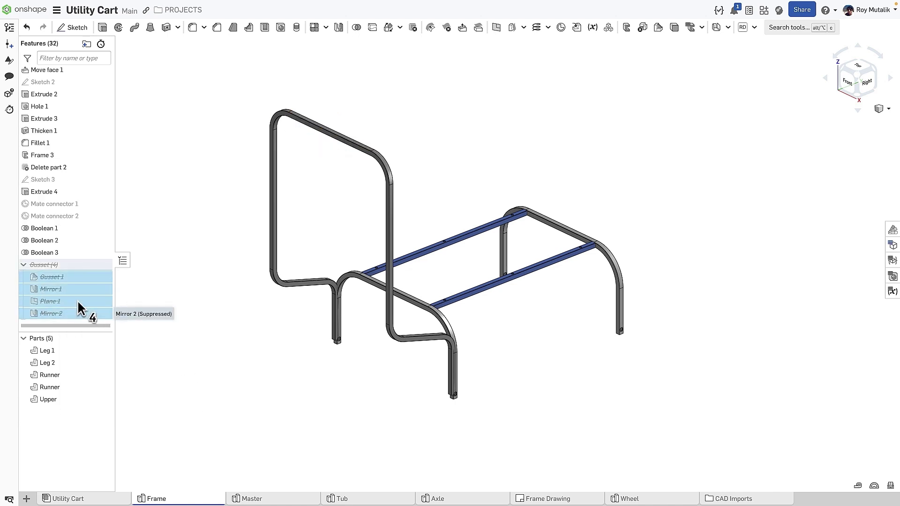
right_click(79, 306)
left_click(121, 370)
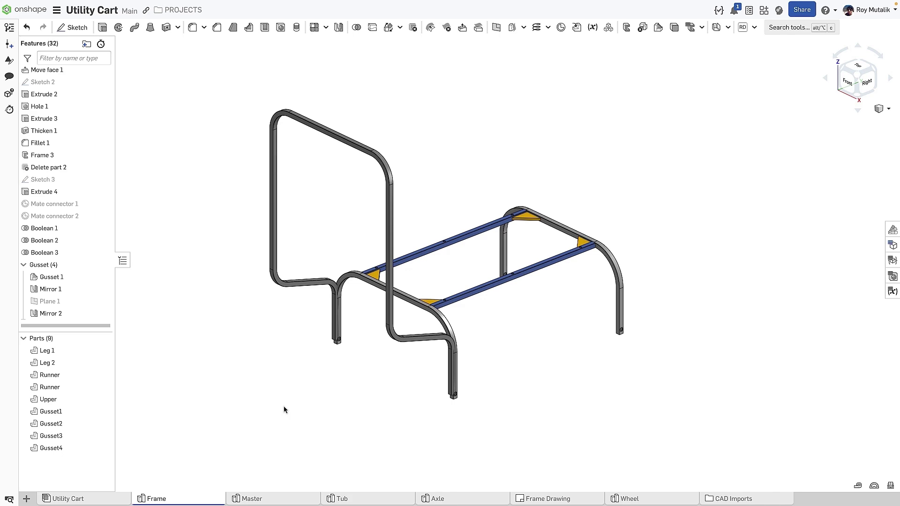
- Return to the Utility Cart assembly, review the updated frame with its gussets, and show the hidden Tub again
left_click(125, 498)
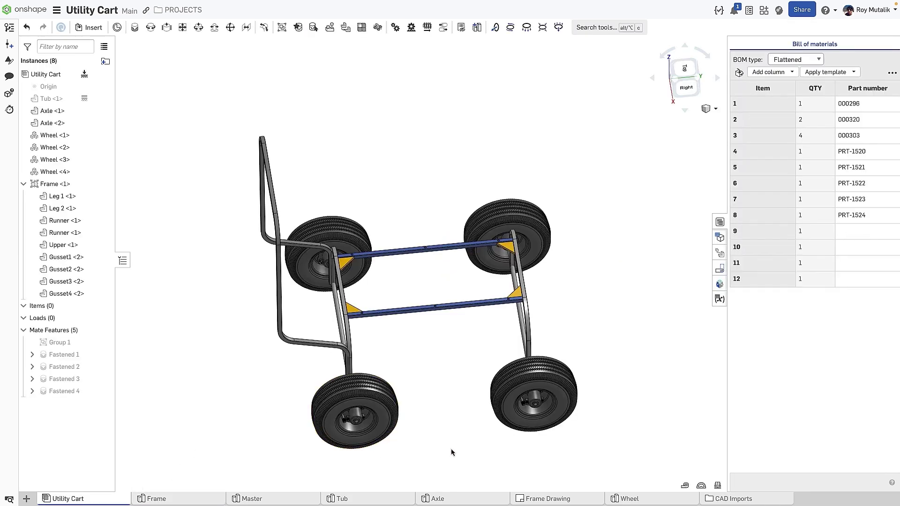
right_click_drag(448, 454, 455, 441)
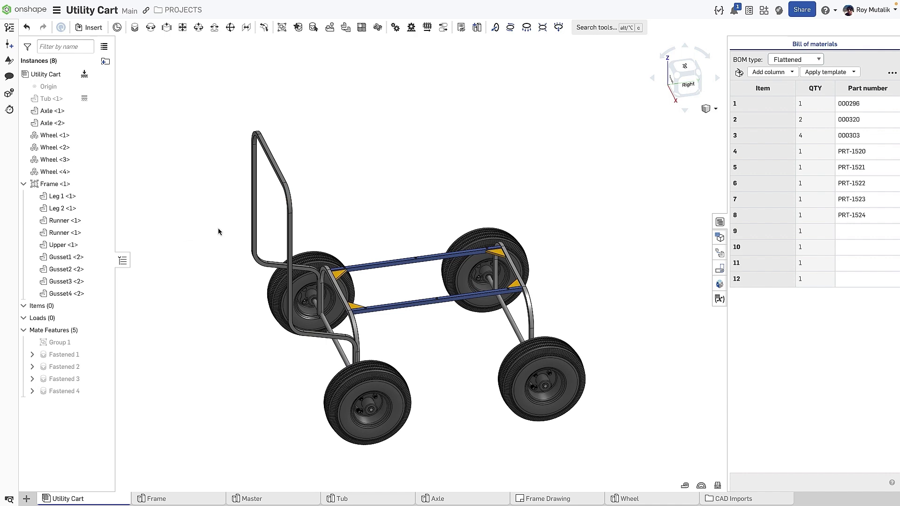
key("shift+h")
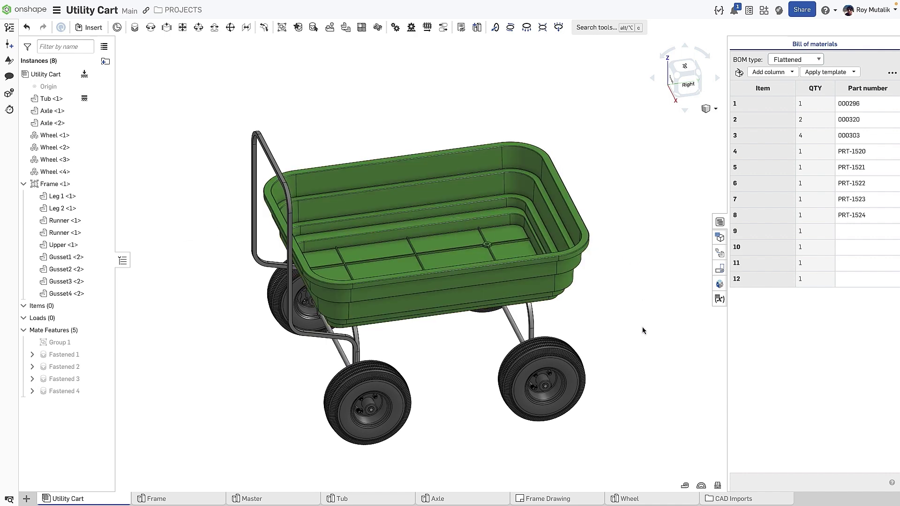
key("shift+4")
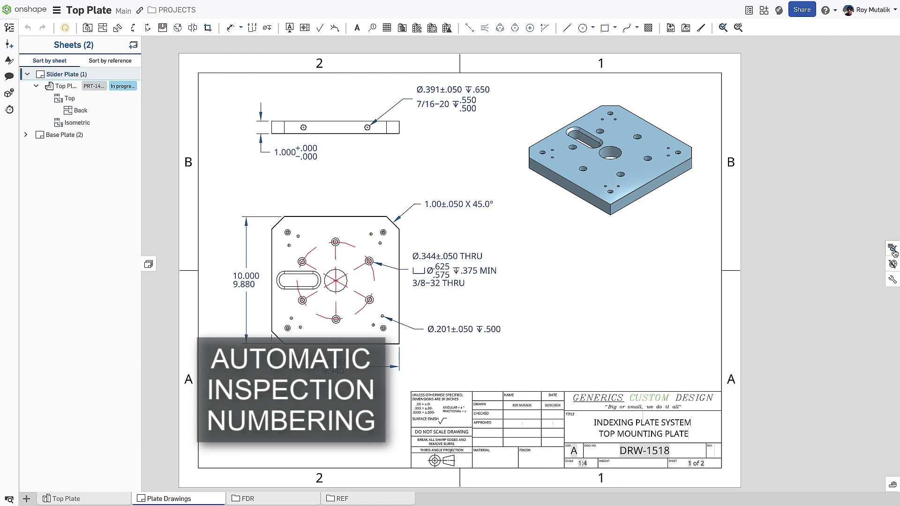
- Show a widened inspection table for the plate drawing and preview automatic inspection numbering with the scope set to Current sheet
left_click(891, 251)
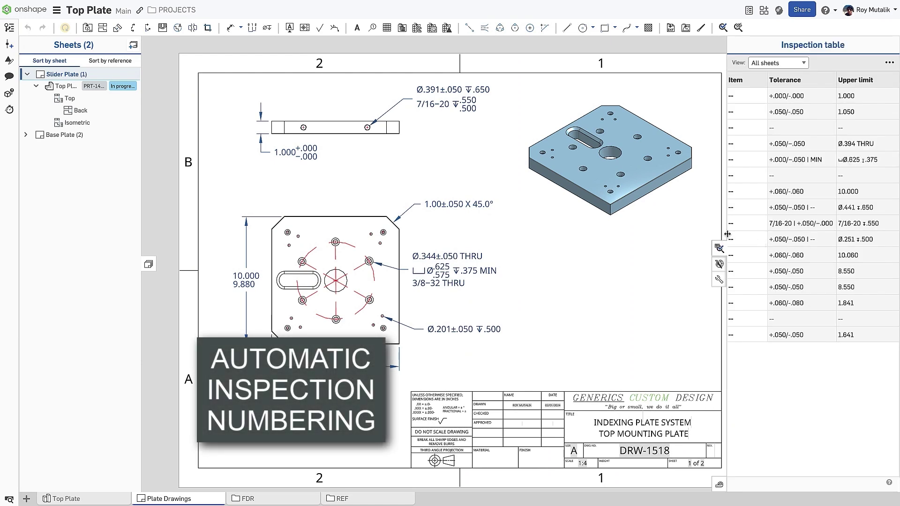
left_click_drag(727, 234, 636, 240)
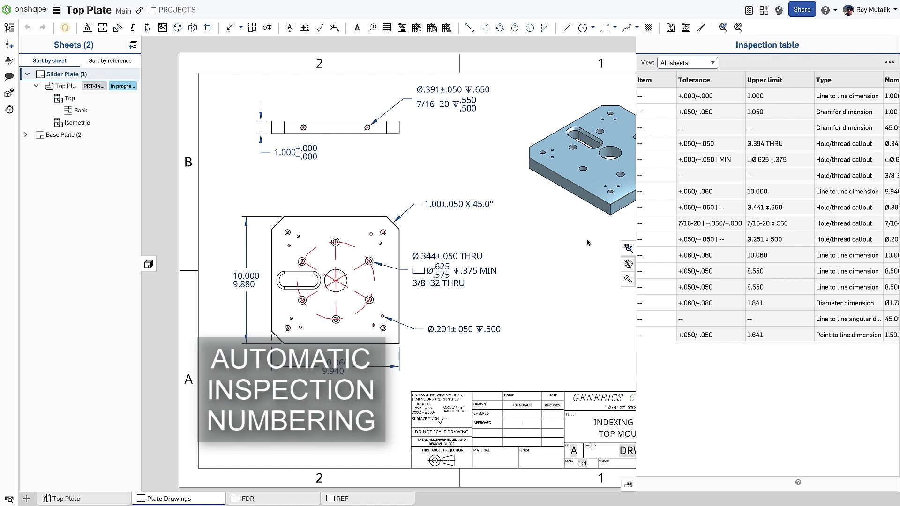
left_click(723, 27)
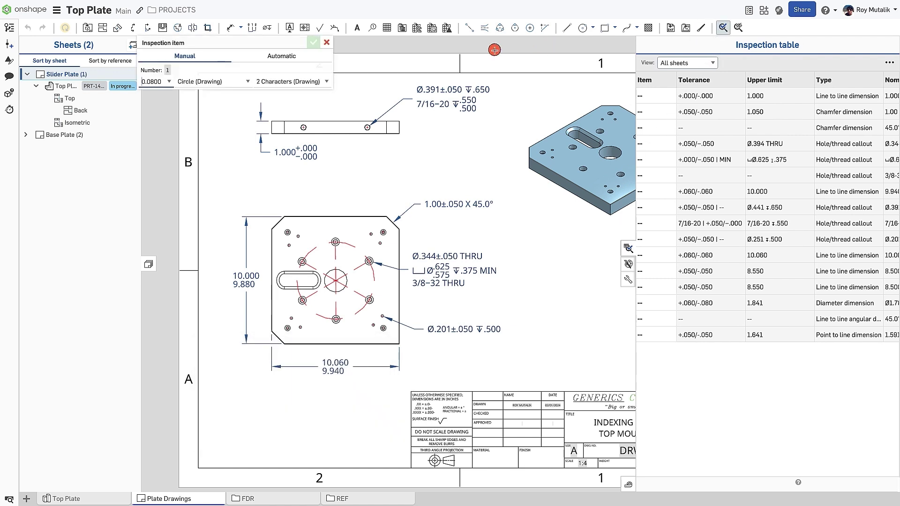
left_click(307, 60)
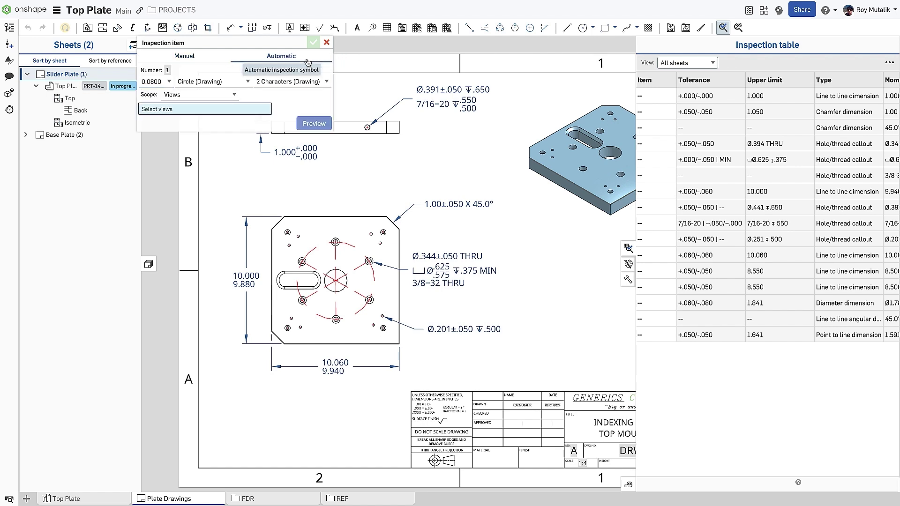
left_click(232, 97)
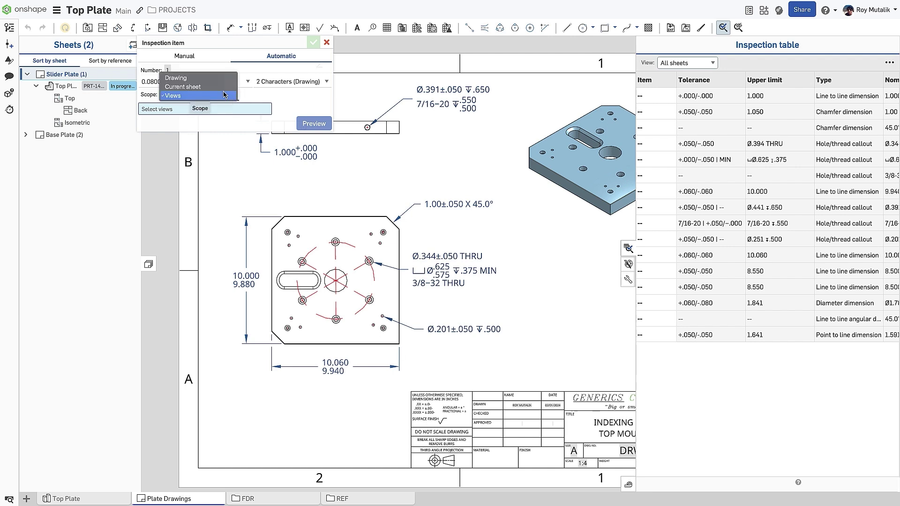
left_click(223, 87)
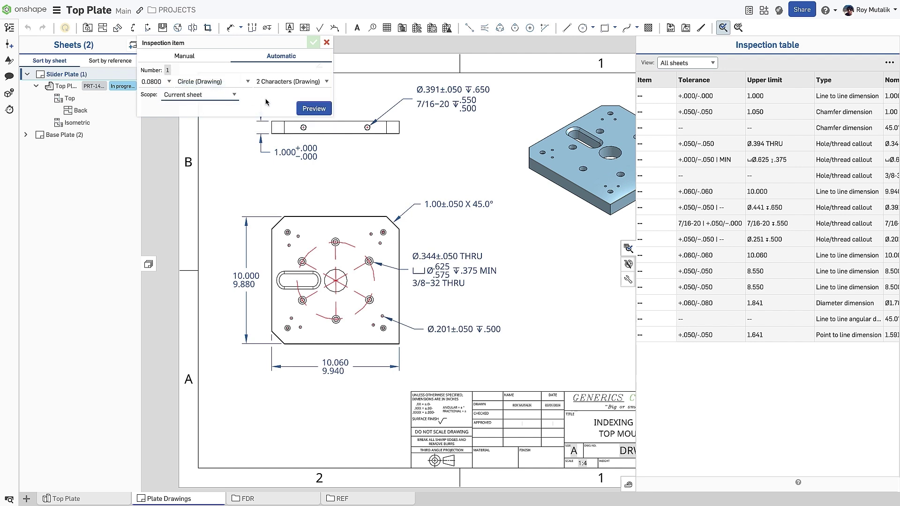
left_click(308, 109)
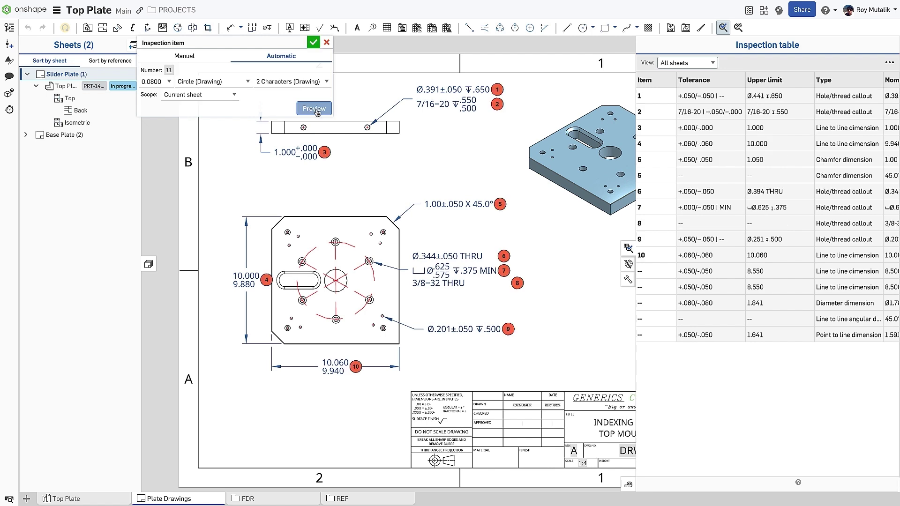
- Extend the automatic inspection numbering to the Drawing scope, apply it, and open the Base Plate sheet
left_click(233, 99)
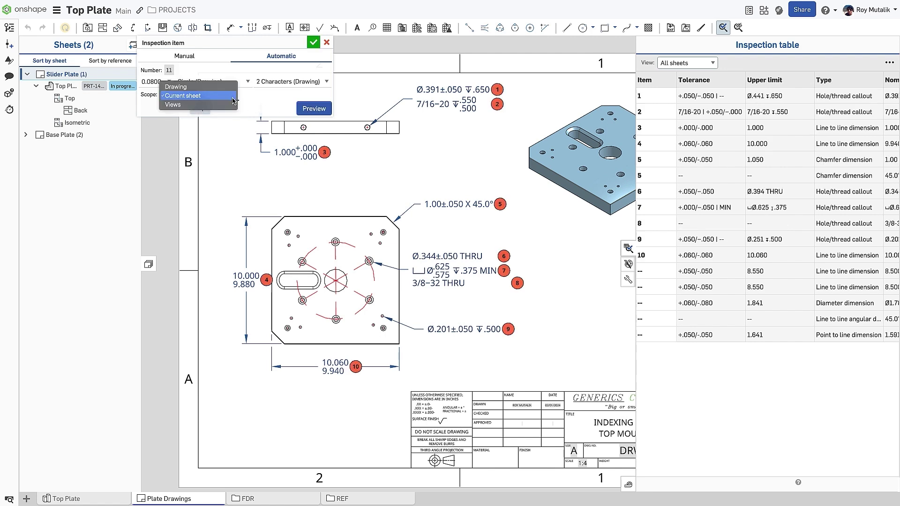
left_click(176, 87)
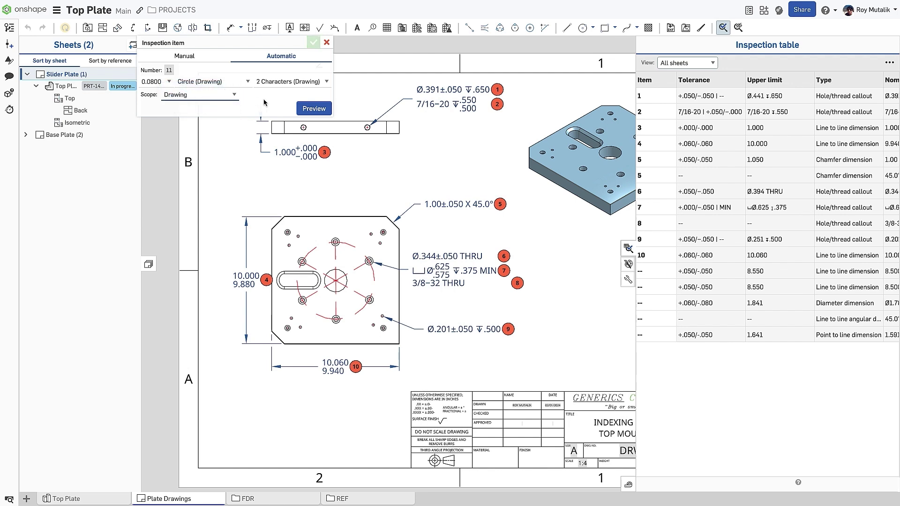
left_click(307, 109)
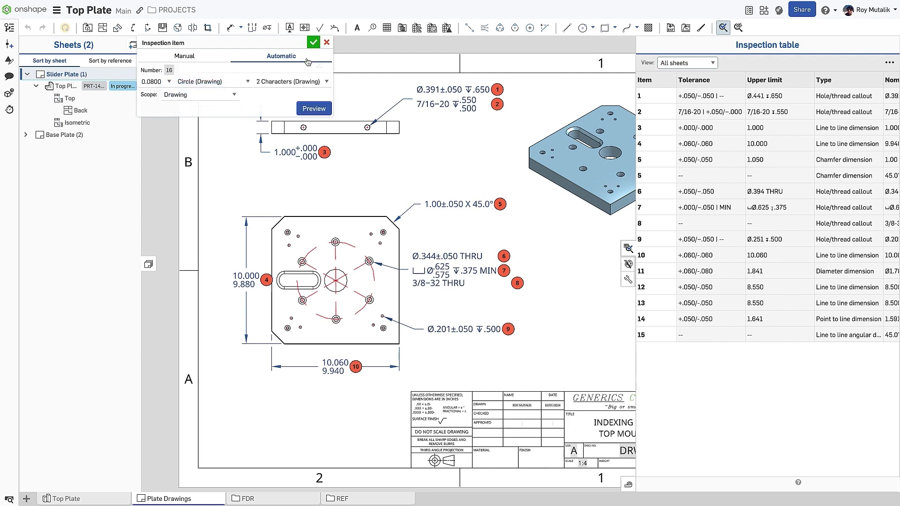
left_click(312, 43)
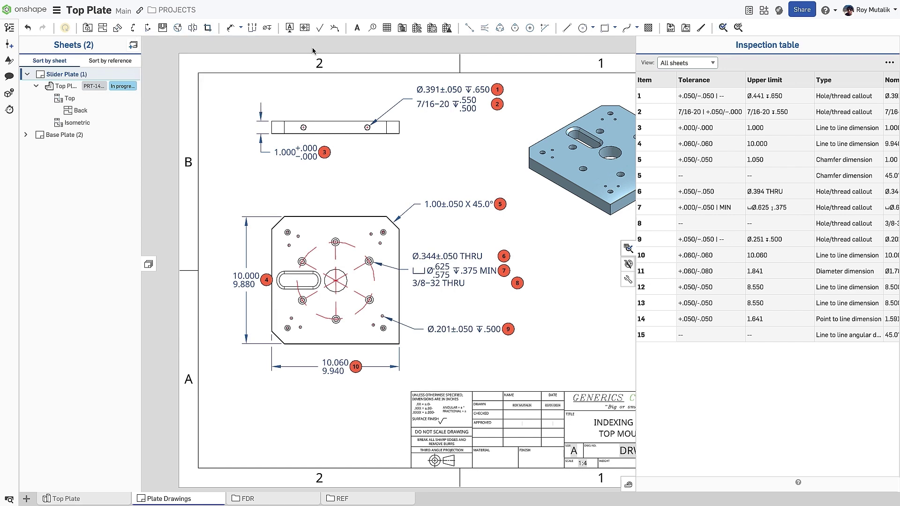
left_click(102, 139)
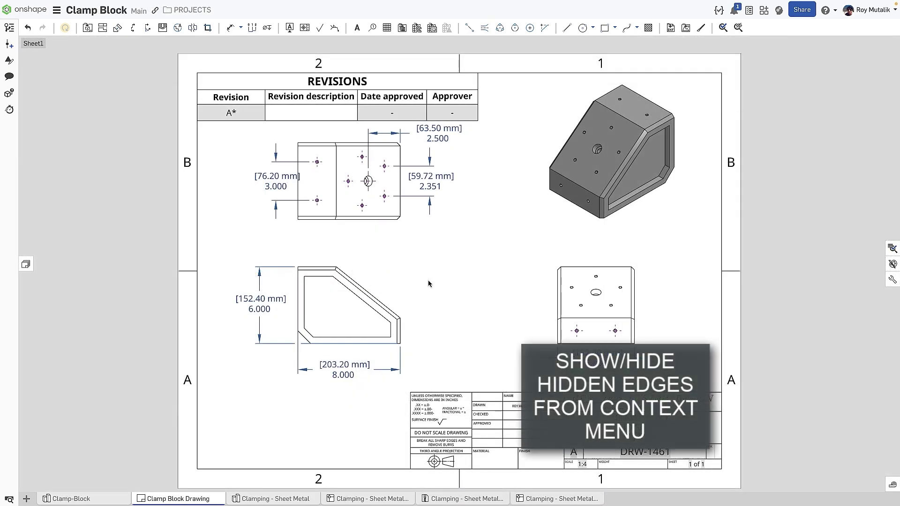
- Show only the hidden edges of the angled counterbored hole in the clamp block's front view, using Show/hide edges
right_click(366, 277)
mouse_move(380, 269)
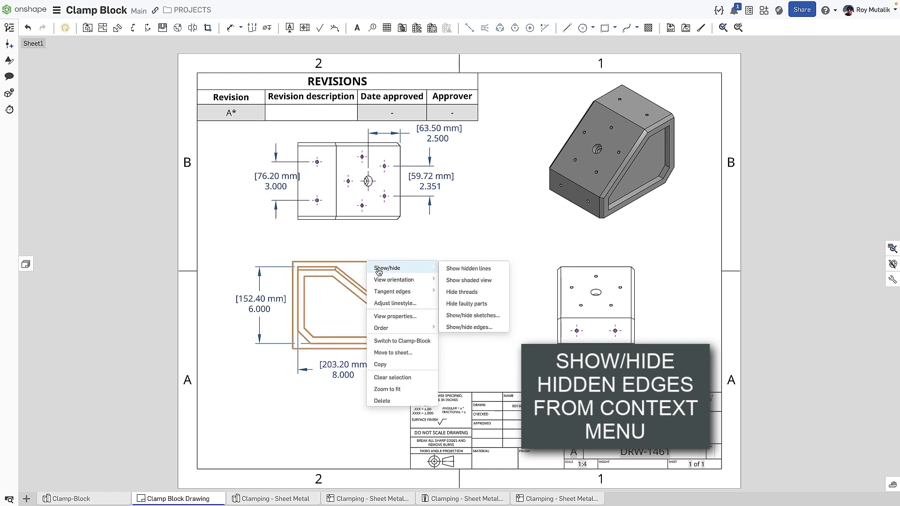
left_click(496, 331)
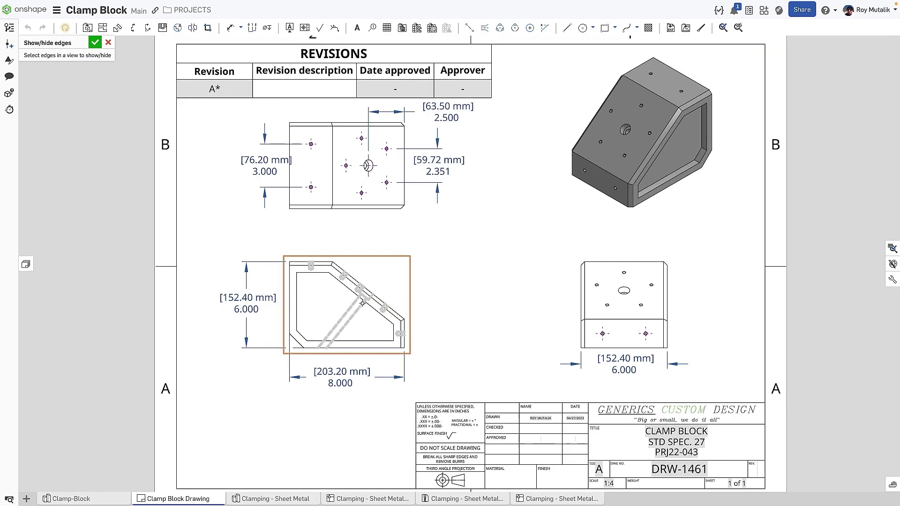
scroll(325, 341, "up", 5)
scroll(362, 295, "up", 3)
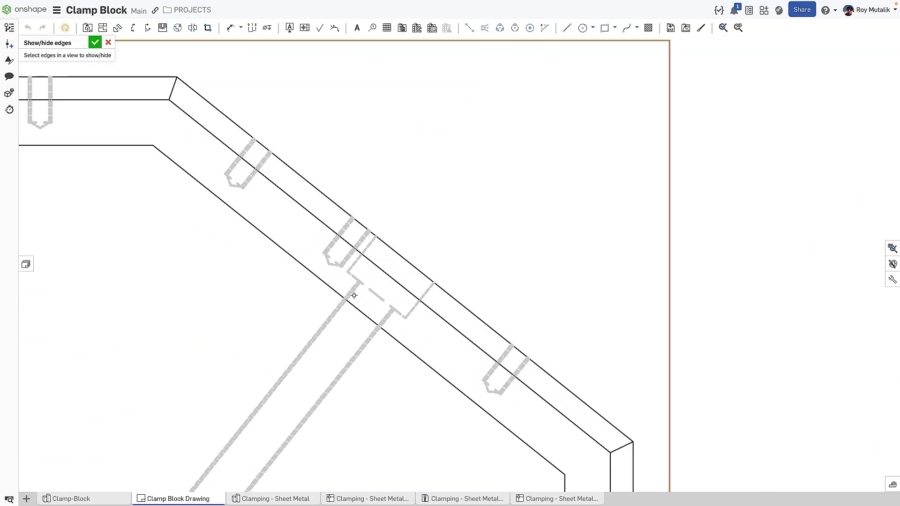
left_click(352, 294)
left_click(390, 315)
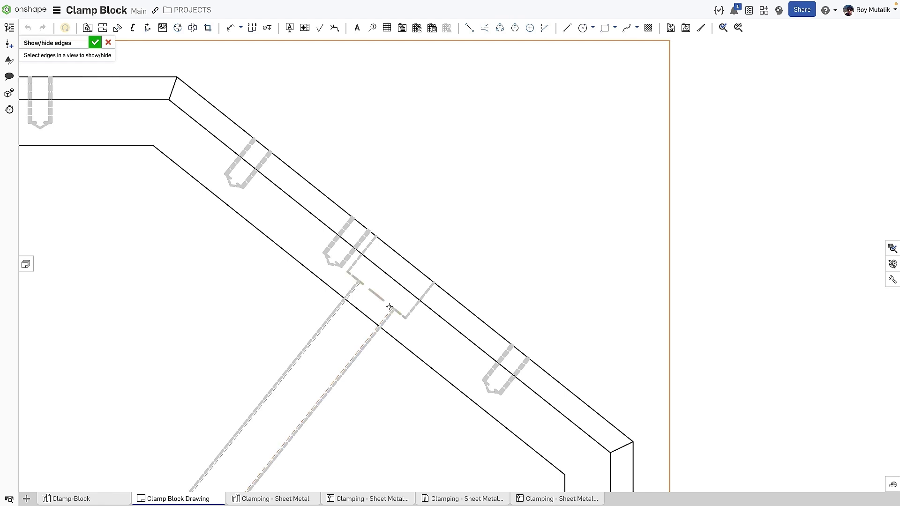
left_click(413, 308)
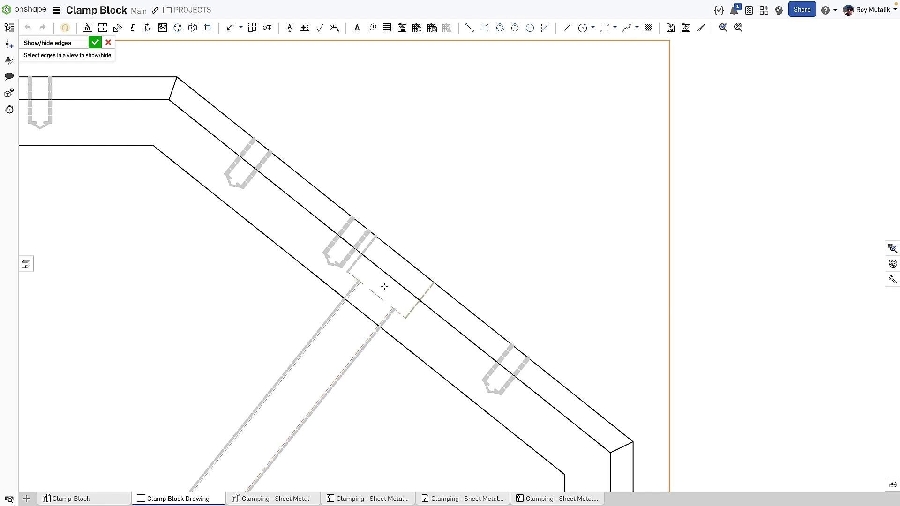
left_click(355, 265)
left_click(94, 43)
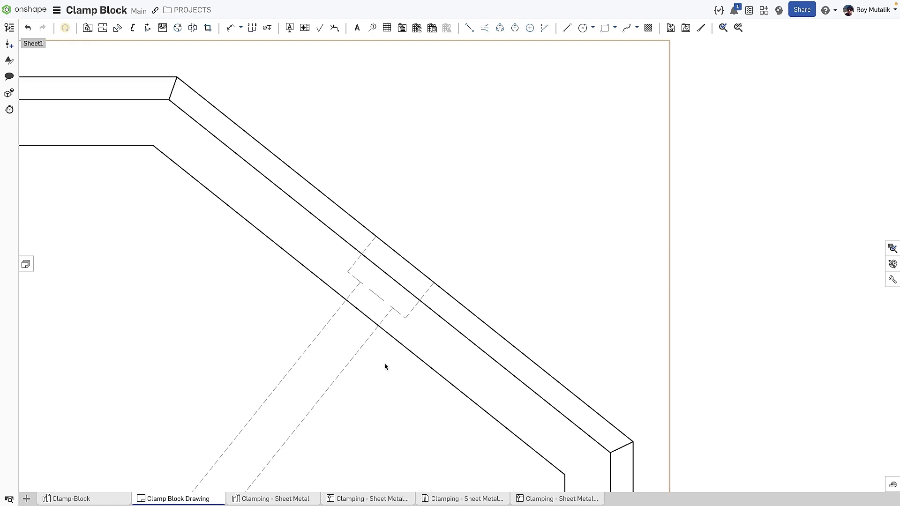
scroll(385, 363, "down", 5)
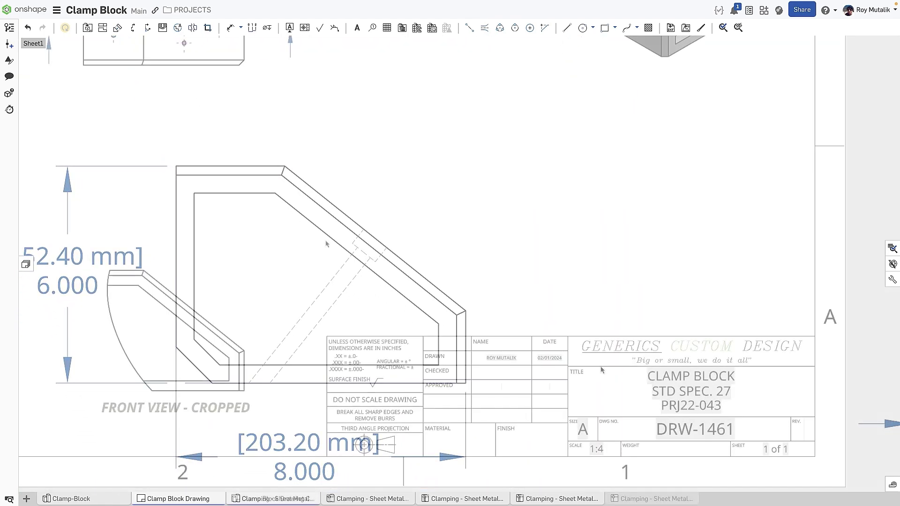
- Create a Normal auxiliary view A from the sloped outer edge of the cropped front view and place it above and beside that view
left_click(118, 28)
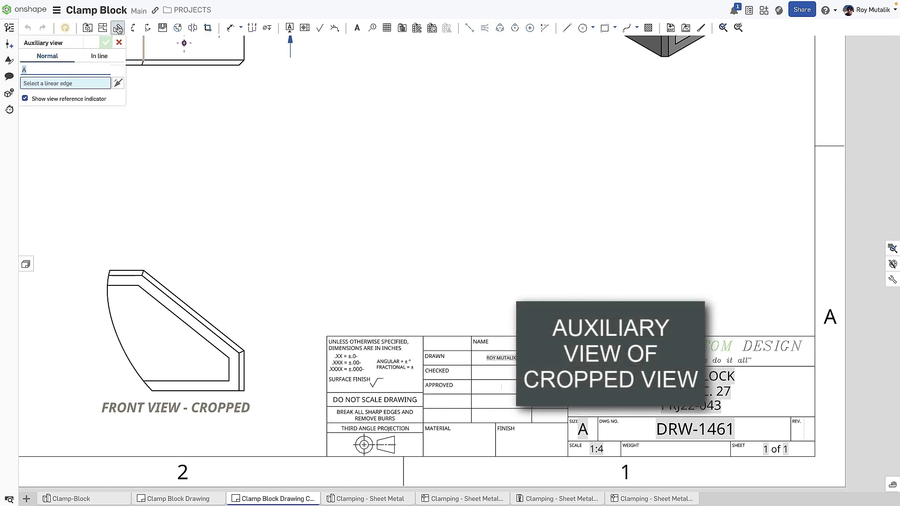
left_click(187, 304)
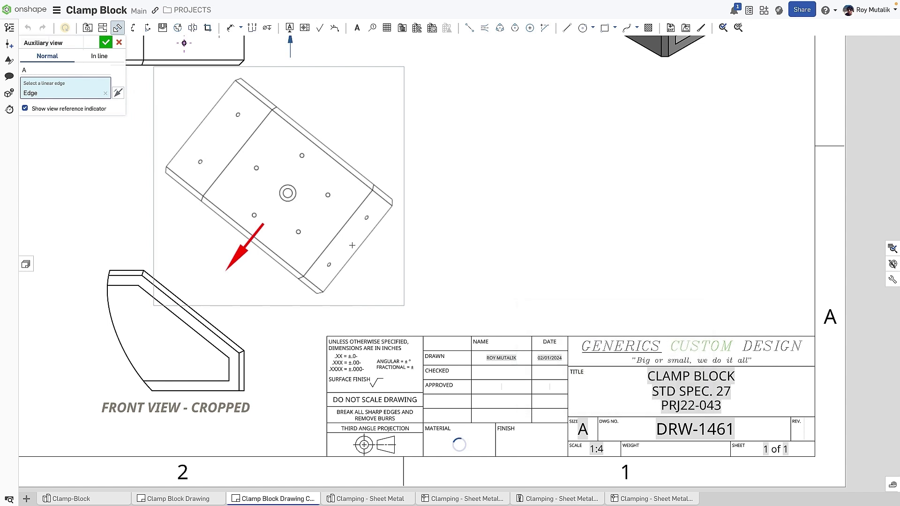
left_click(352, 245)
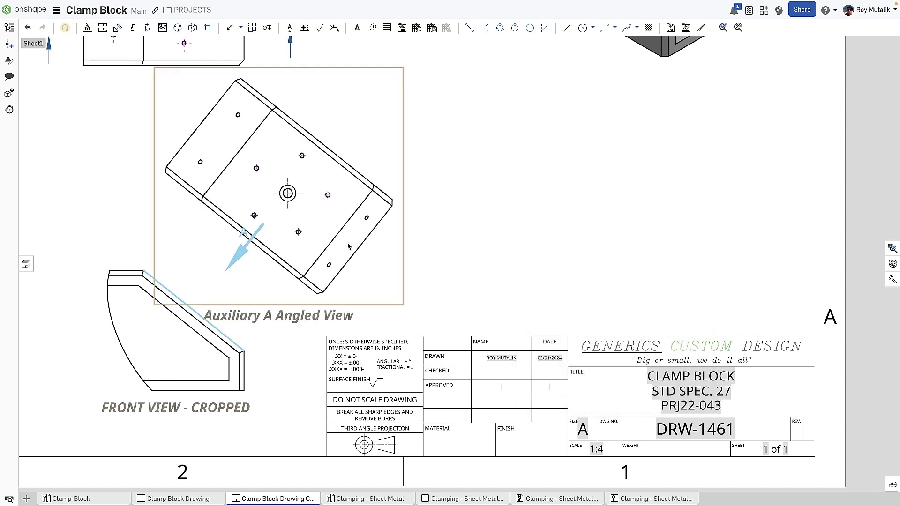
- Suppress the auxiliary view's alignment with its parent and move the view sideways, above the title block
right_click(391, 278)
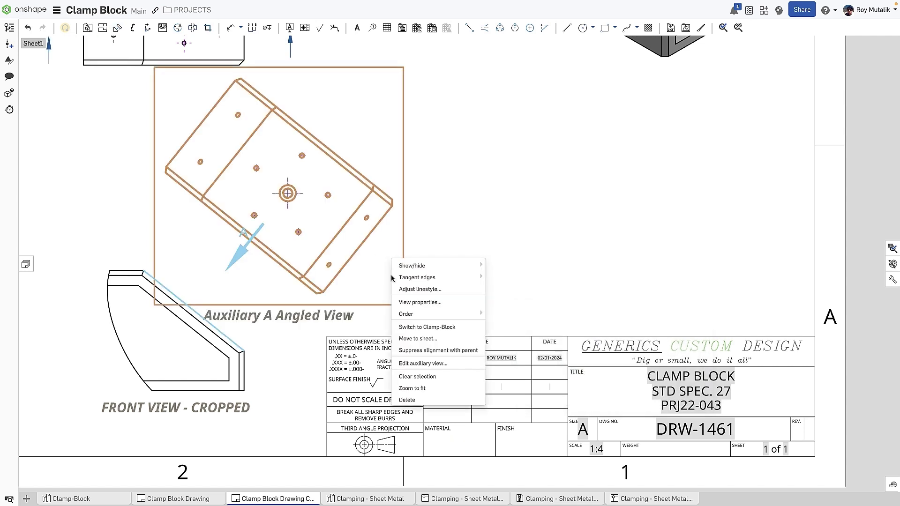
left_click(427, 350)
left_click_drag(398, 271, 570, 260)
left_click(659, 273)
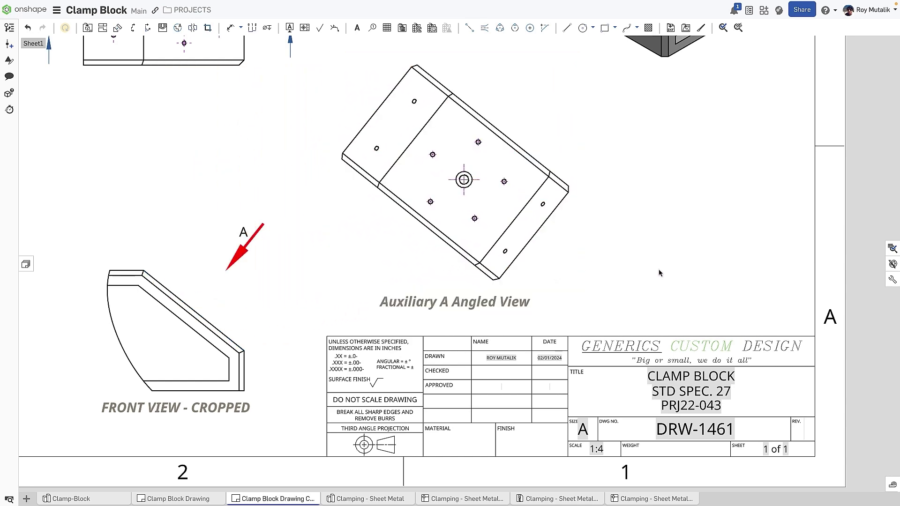